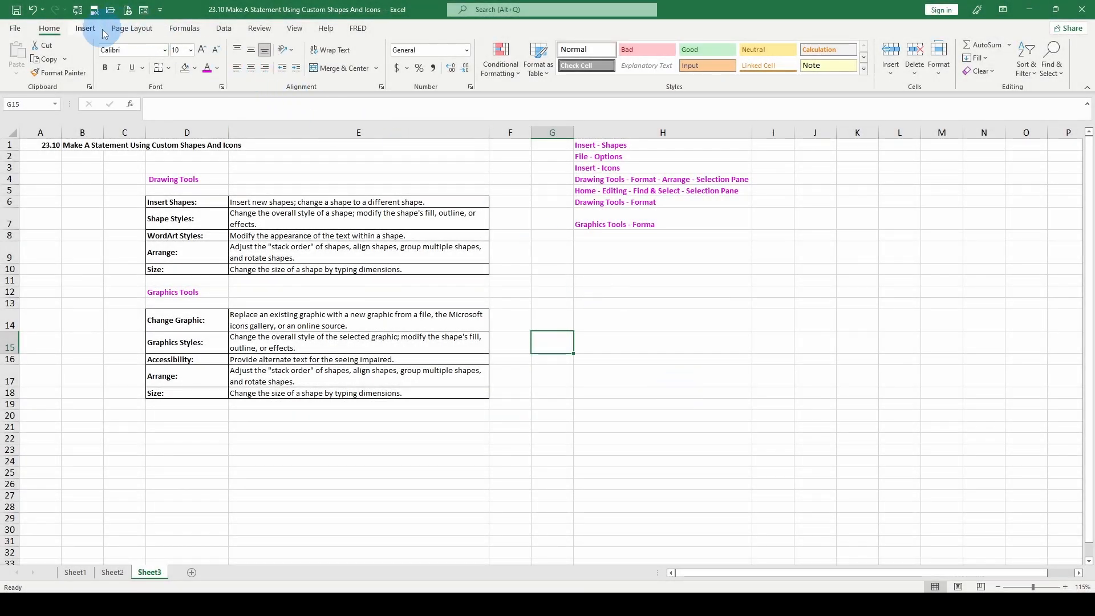
Insert a default 1-inch multiplication sign shape in the empty area around cell I20, and delete it
left_click(85, 28)
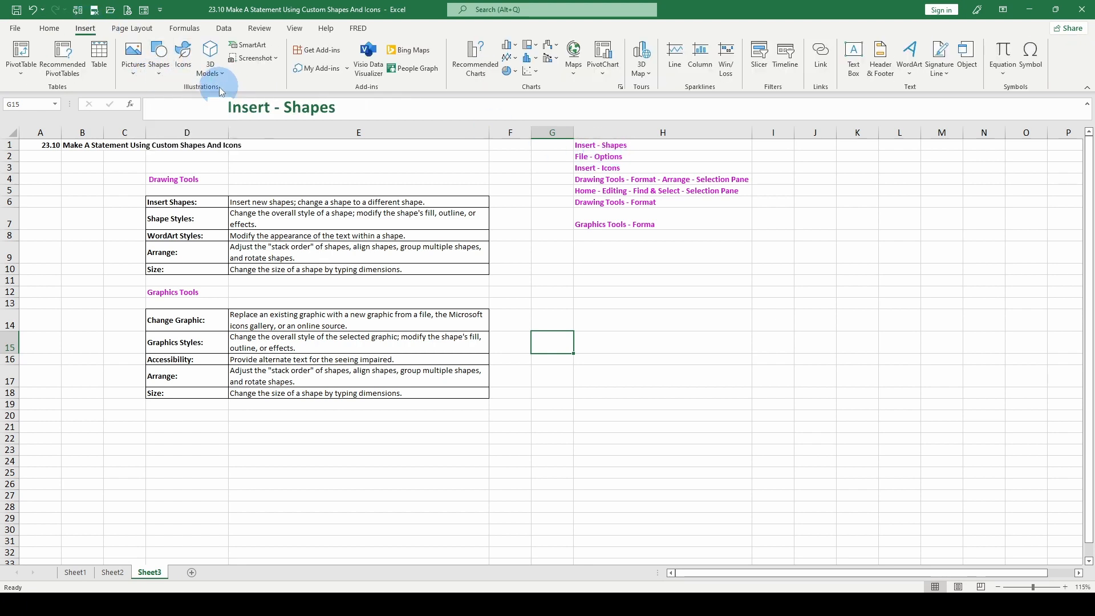
left_click(159, 57)
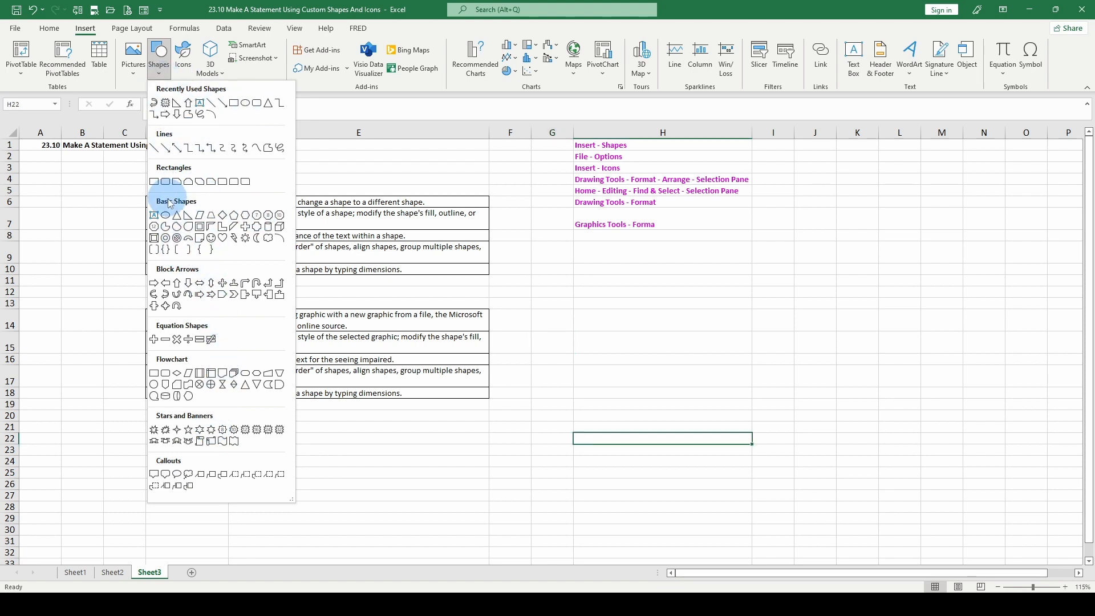
left_click(177, 341)
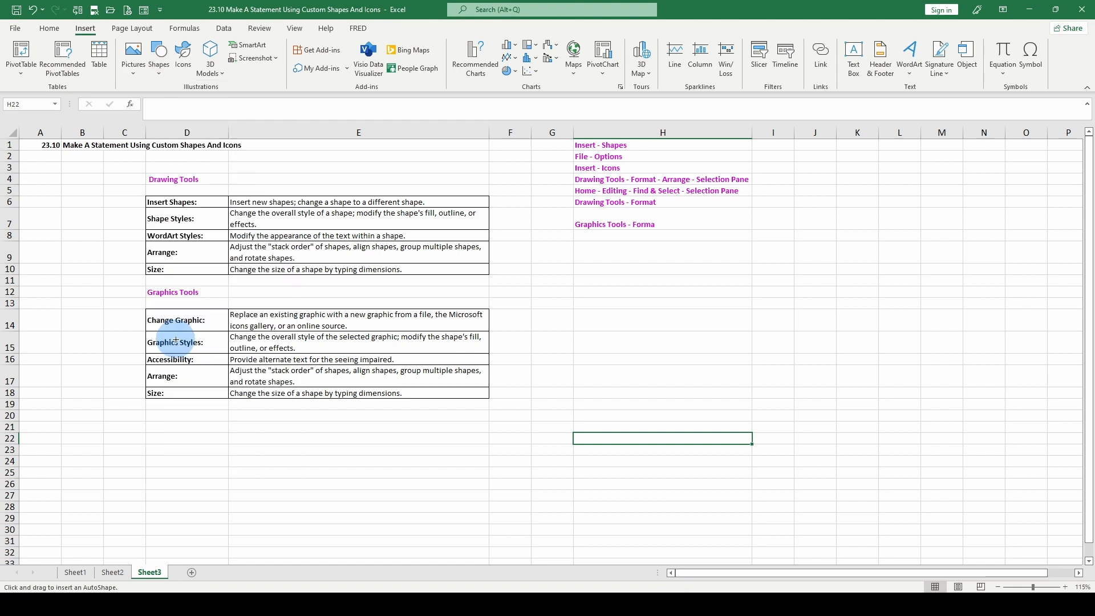
left_click(770, 416)
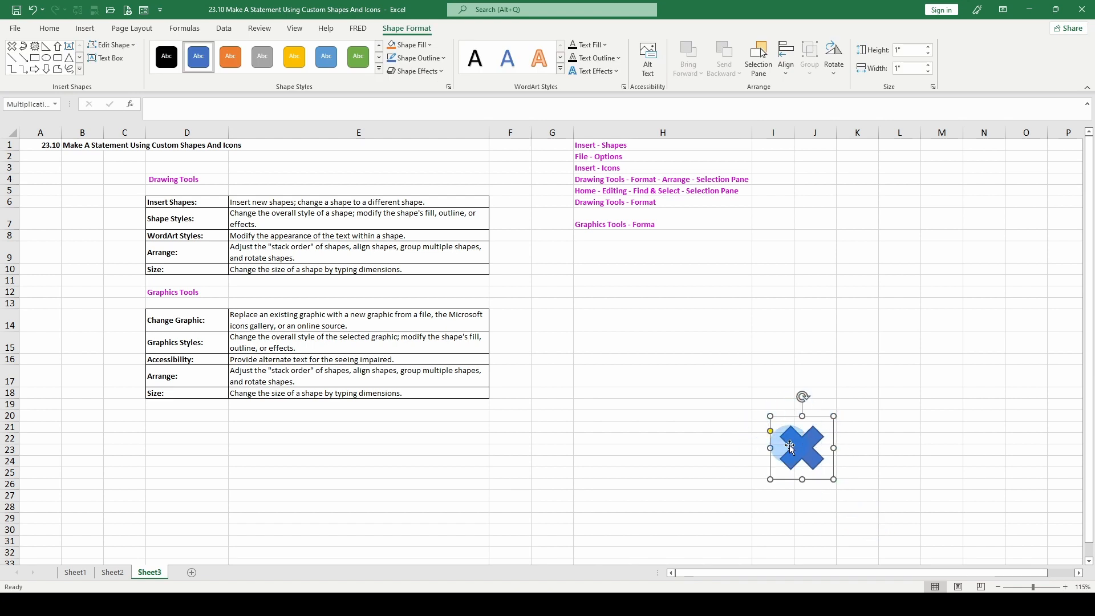
key("Delete")
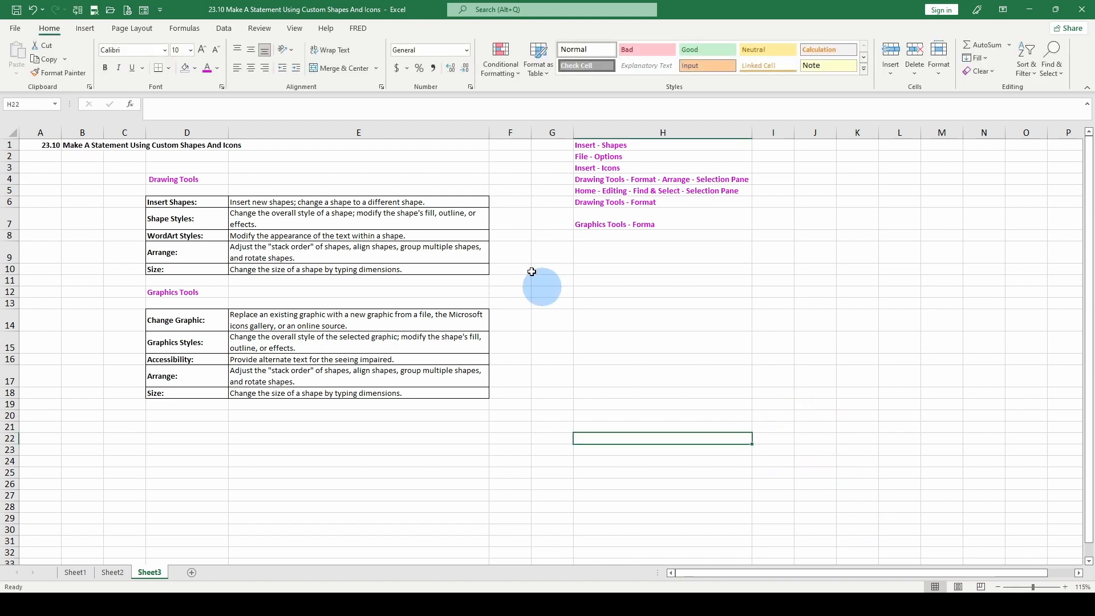
Draw a curved-down block arrow at the right end of column H, spanning about rows 19 to 23
left_click(87, 31)
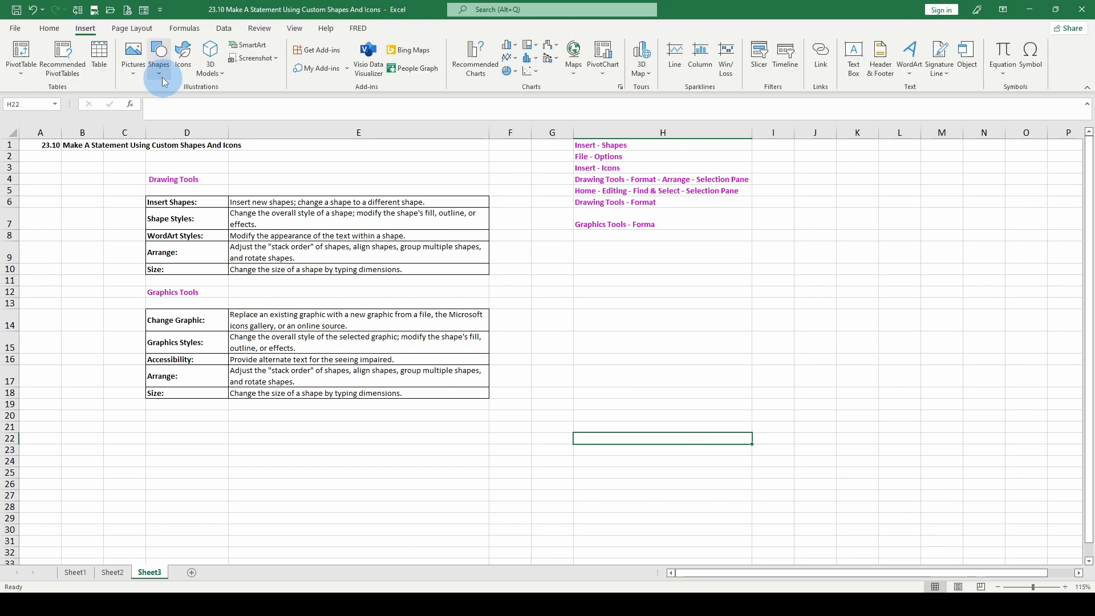
left_click(159, 60)
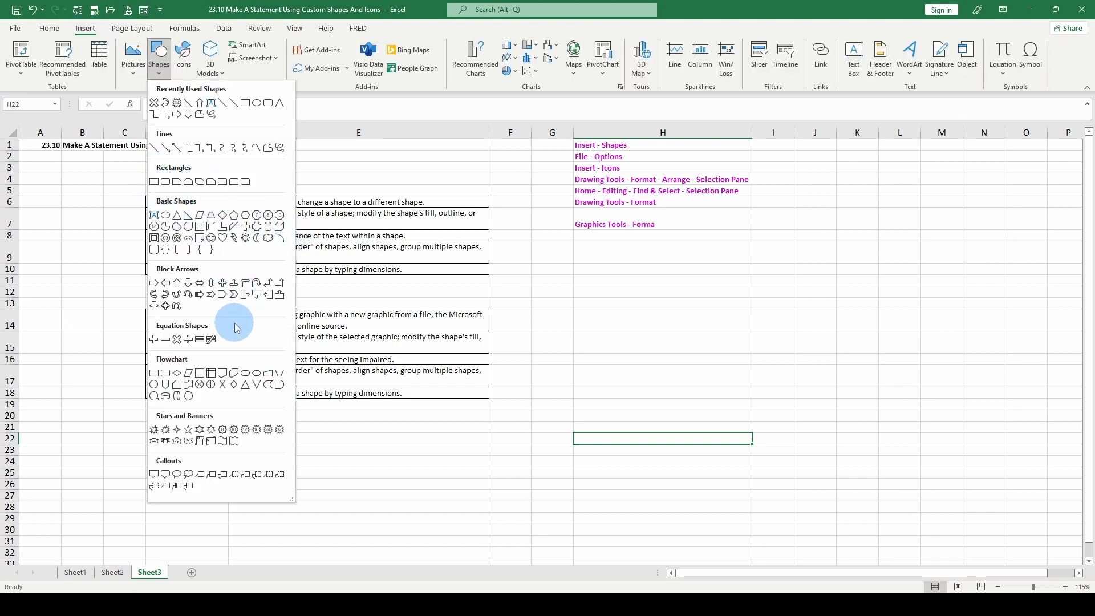
left_click(189, 295)
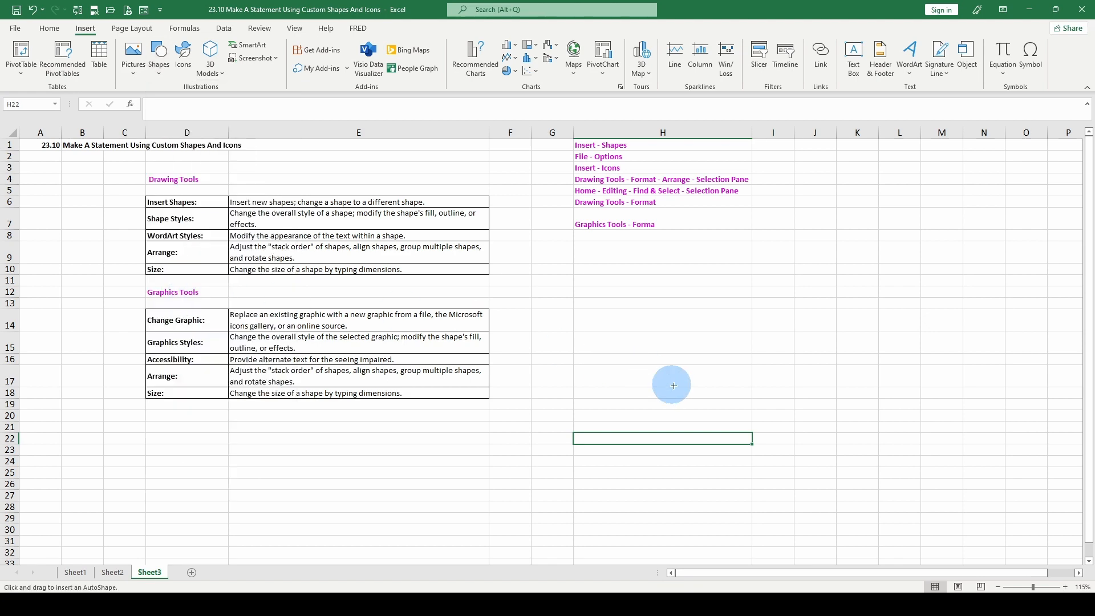
left_click_drag(656, 405, 739, 455)
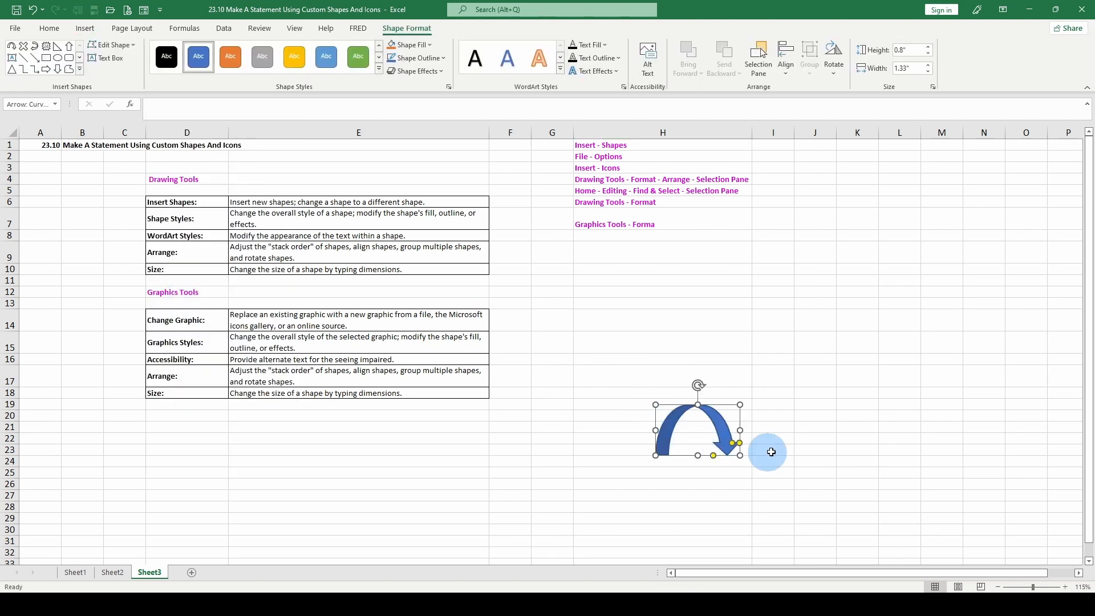
Rename the curved arrow shape as New Arrow
left_click(694, 419)
left_click(693, 440)
left_click(693, 439)
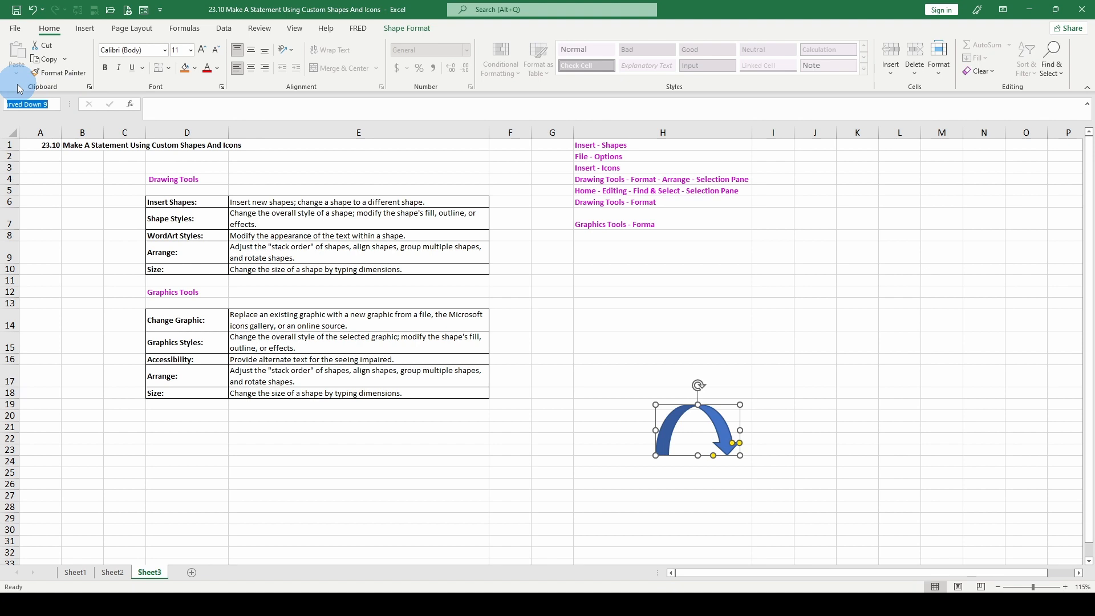
left_click(706, 345)
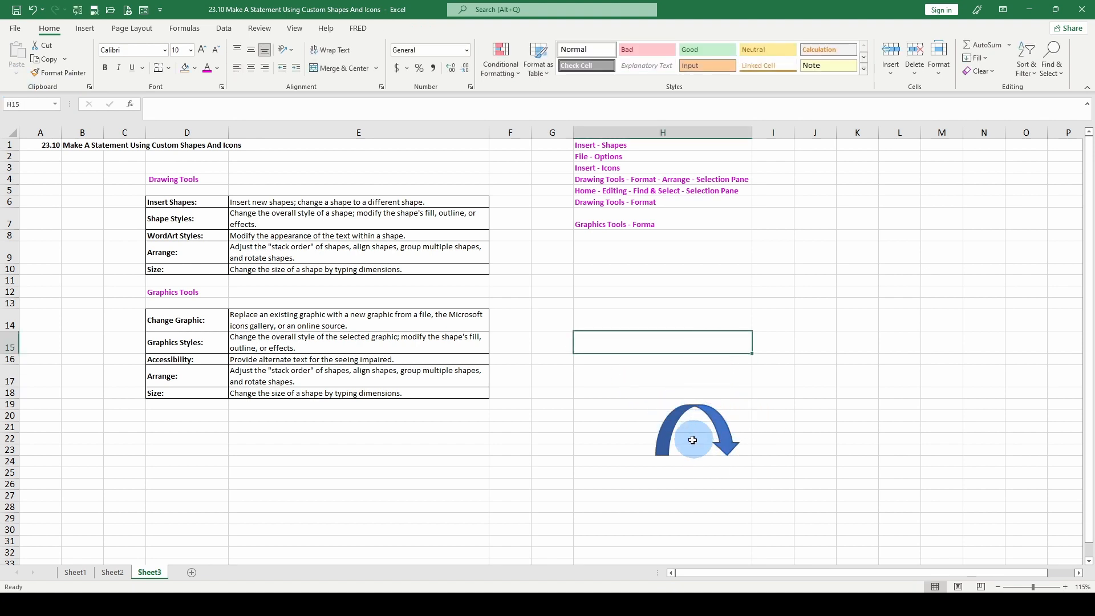
Enlarge the curved arrow up and to the right to about 2.73" high and 2.86" wide
left_click(688, 414)
left_click(697, 412)
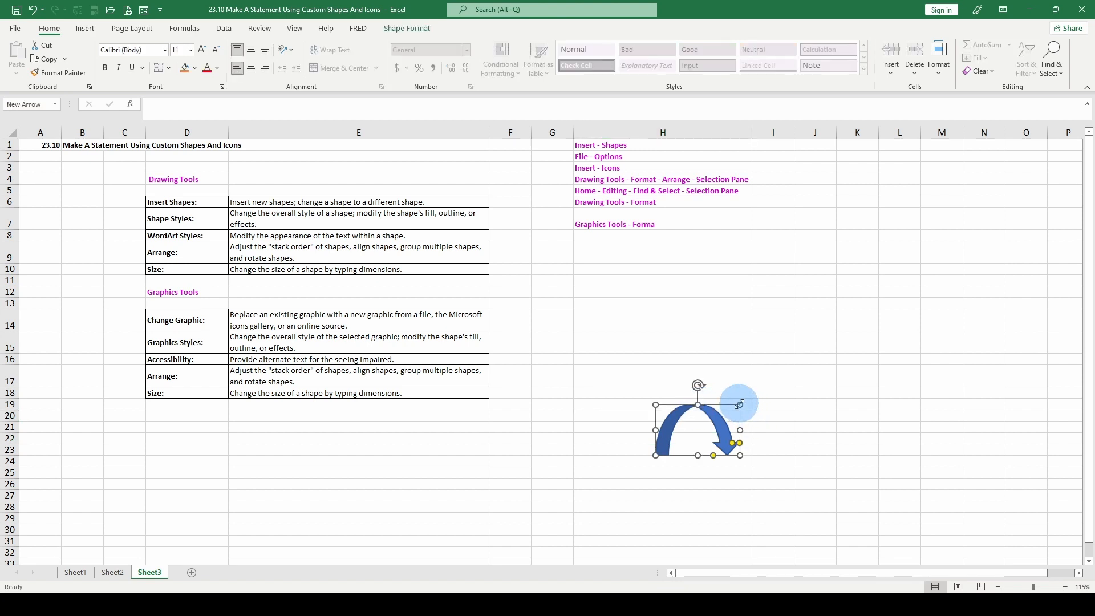
left_click_drag(740, 404, 836, 282)
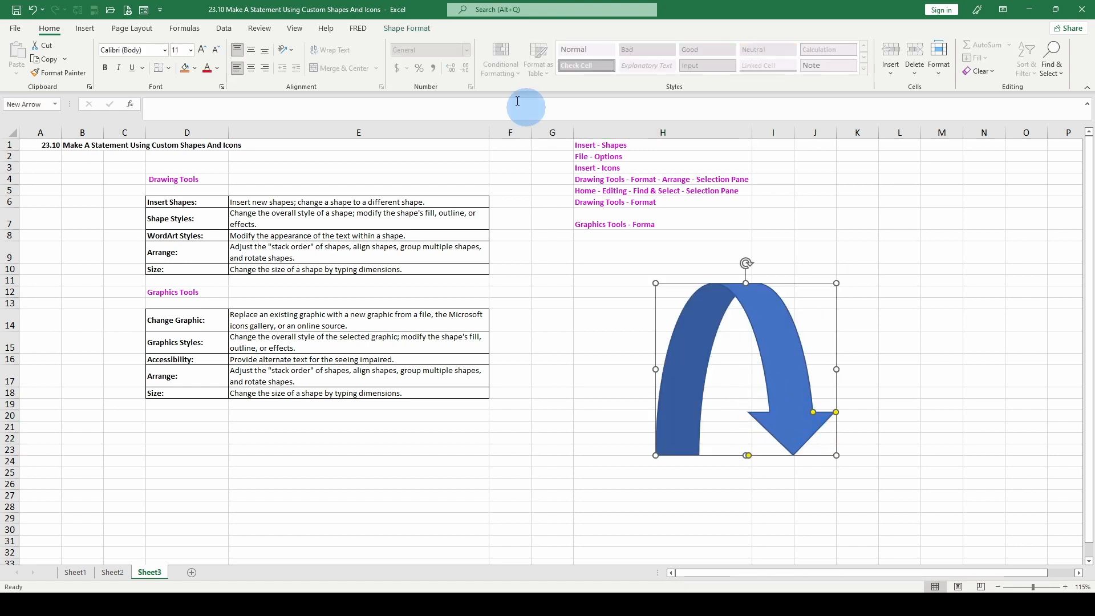
Apply the solid gold theme style to the curved arrow
left_click(399, 30)
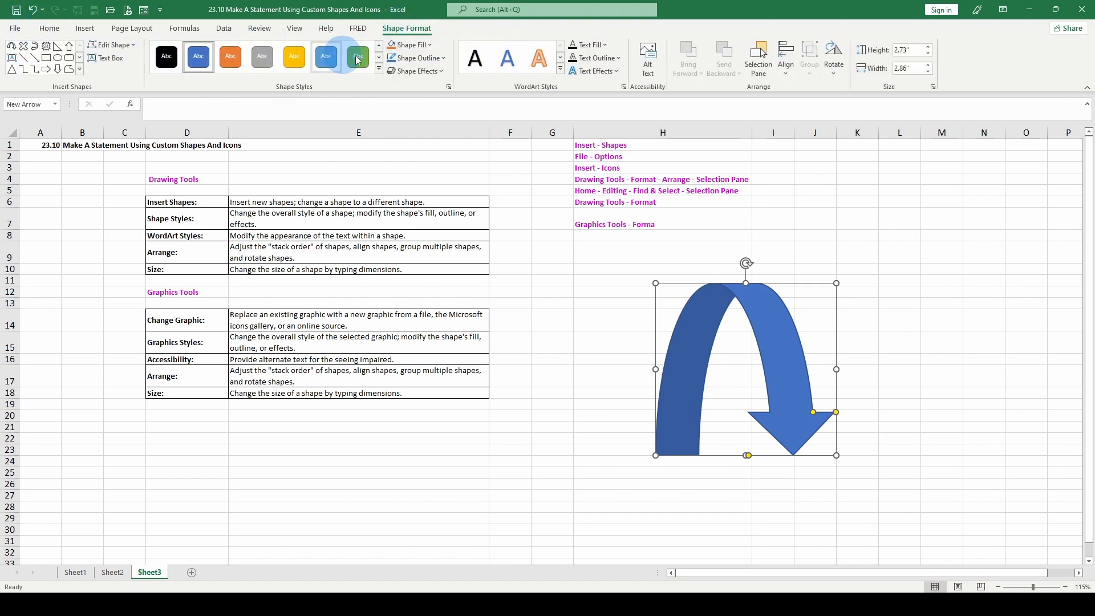
left_click(218, 58)
left_click(253, 63)
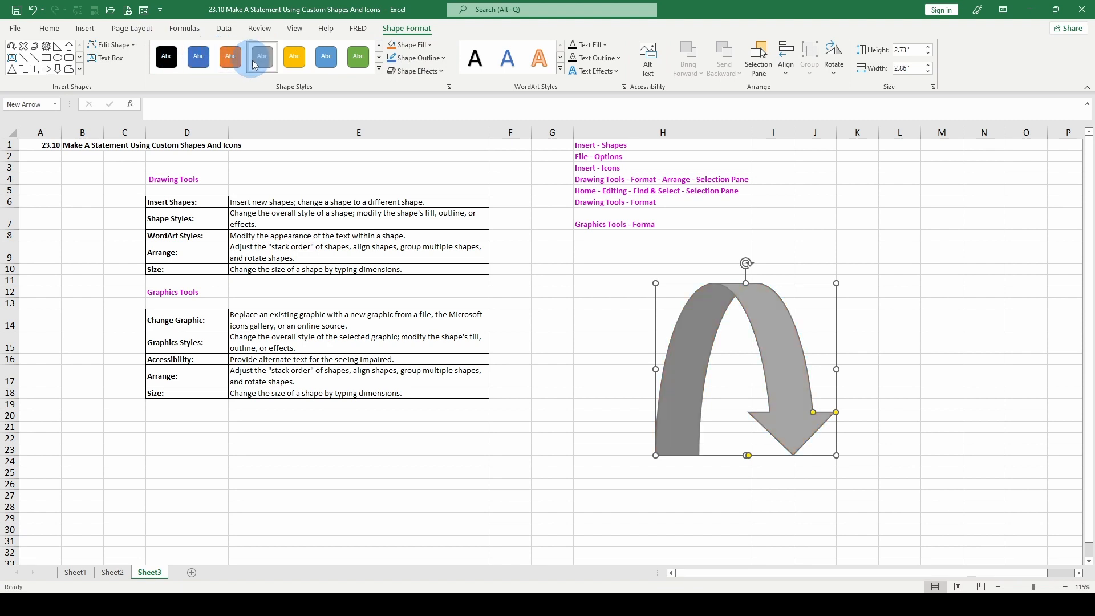
left_click(379, 69)
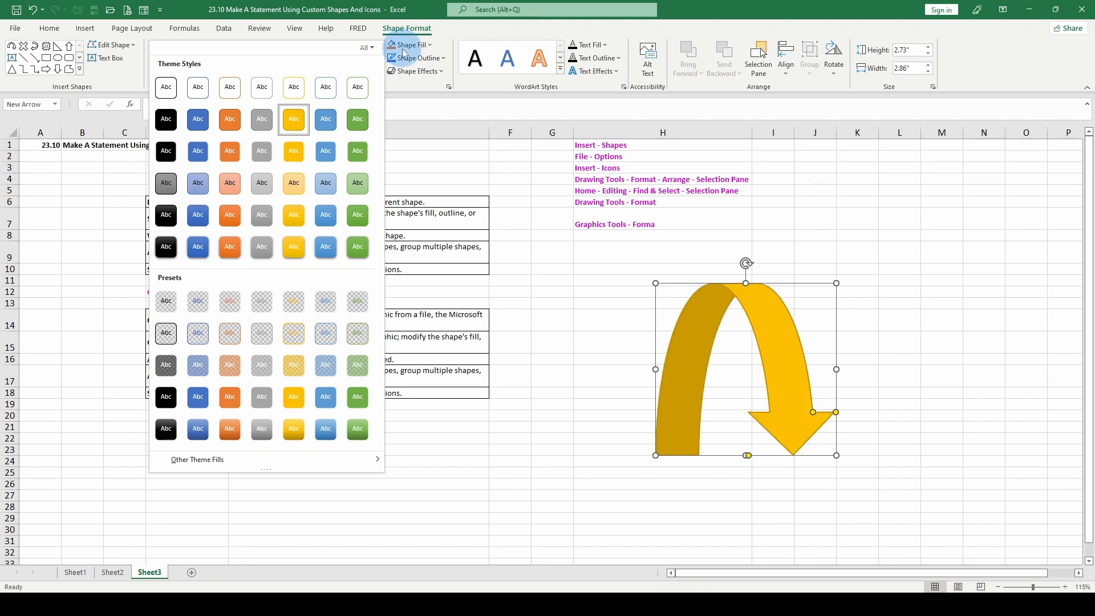
Preview the gradient and texture fills and the outline weight, dash and arrow options on the curved arrow
left_click(426, 46)
mouse_move(422, 238)
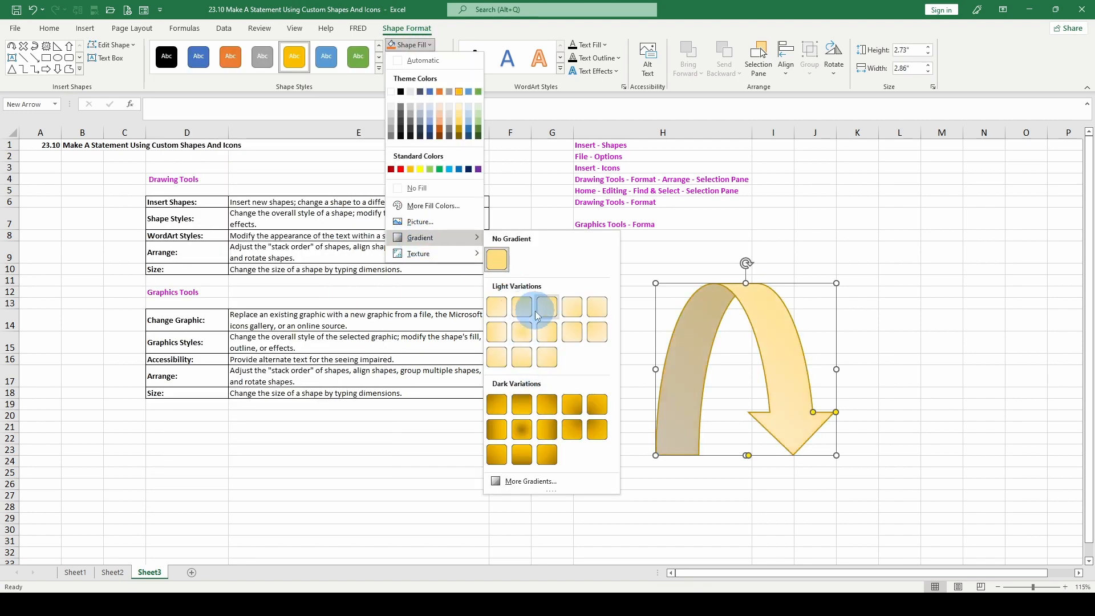
mouse_move(434, 260)
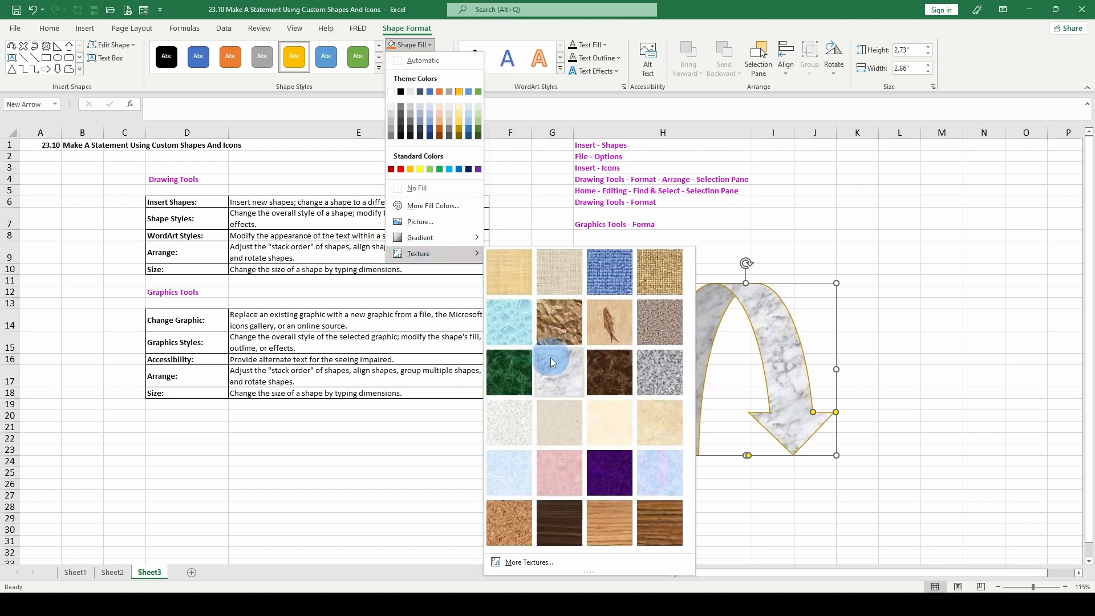
left_click(417, 58)
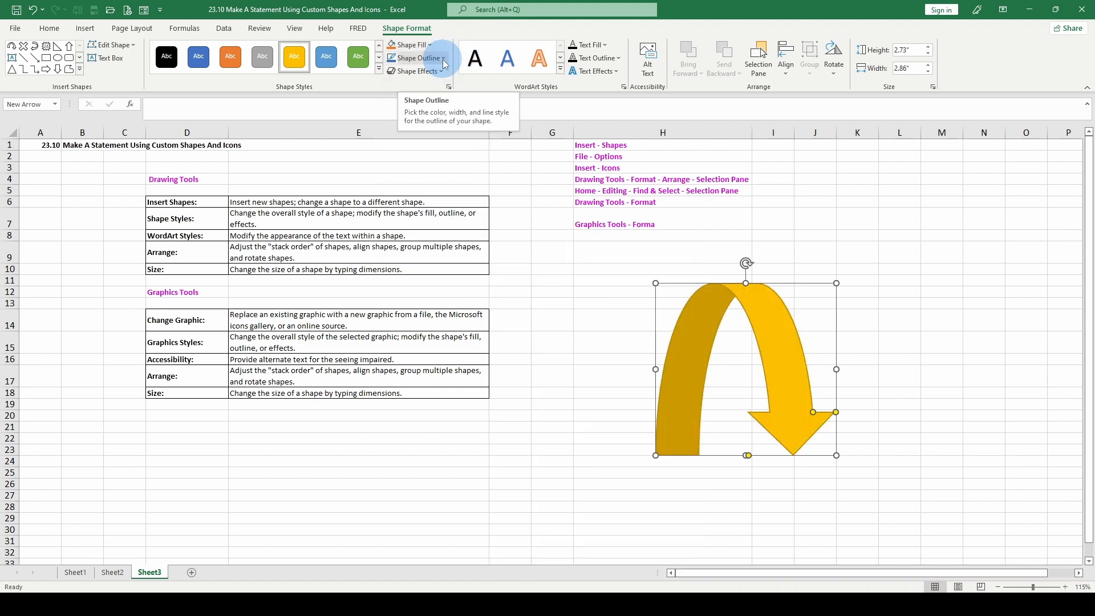
left_click(417, 57)
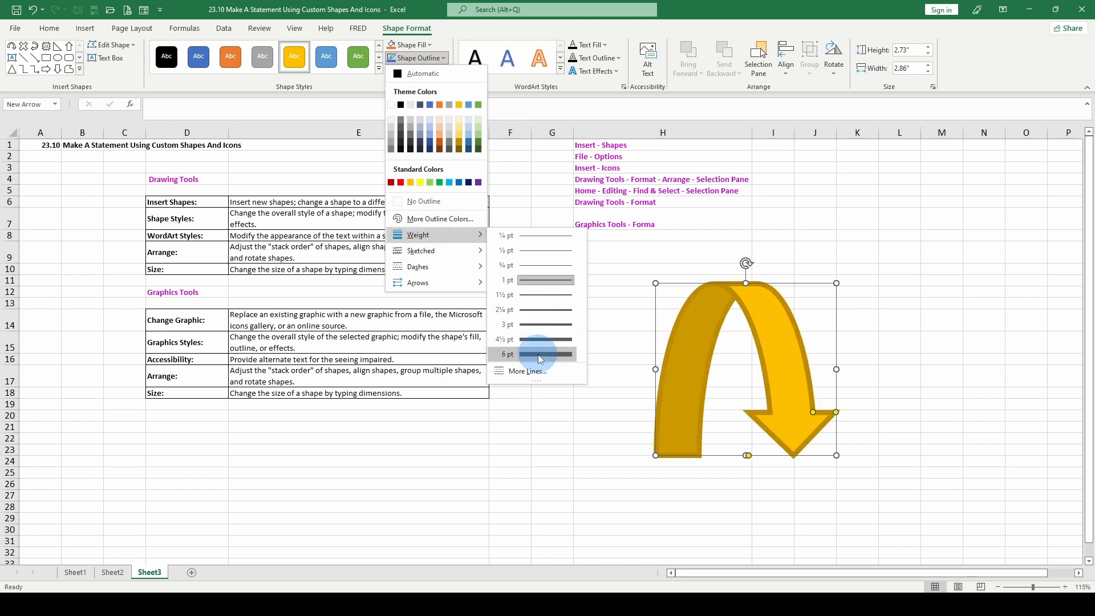
mouse_move(445, 266)
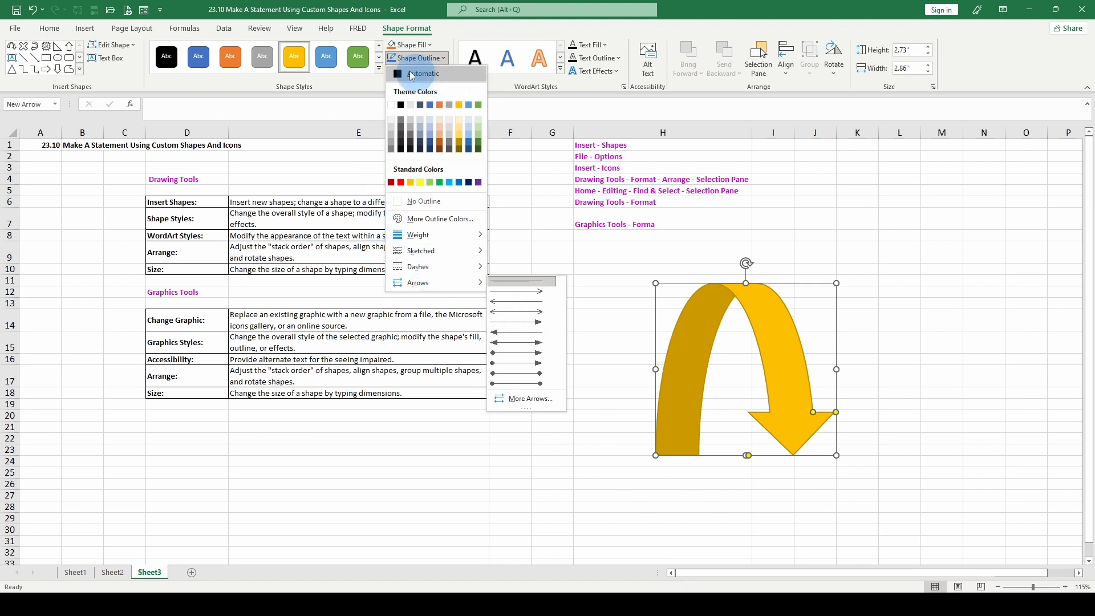
Change the gold curved arrow to a straight up block arrow
left_click(113, 45)
left_click(112, 44)
mouse_move(142, 67)
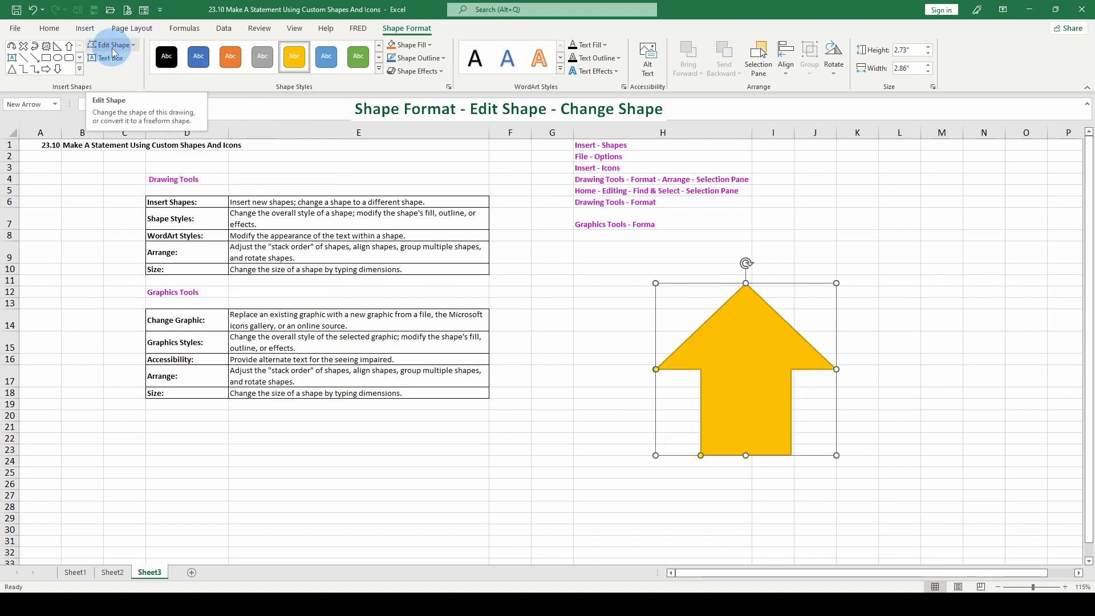
Change the gold up arrow to a smiley face shape
left_click(113, 50)
mouse_move(140, 67)
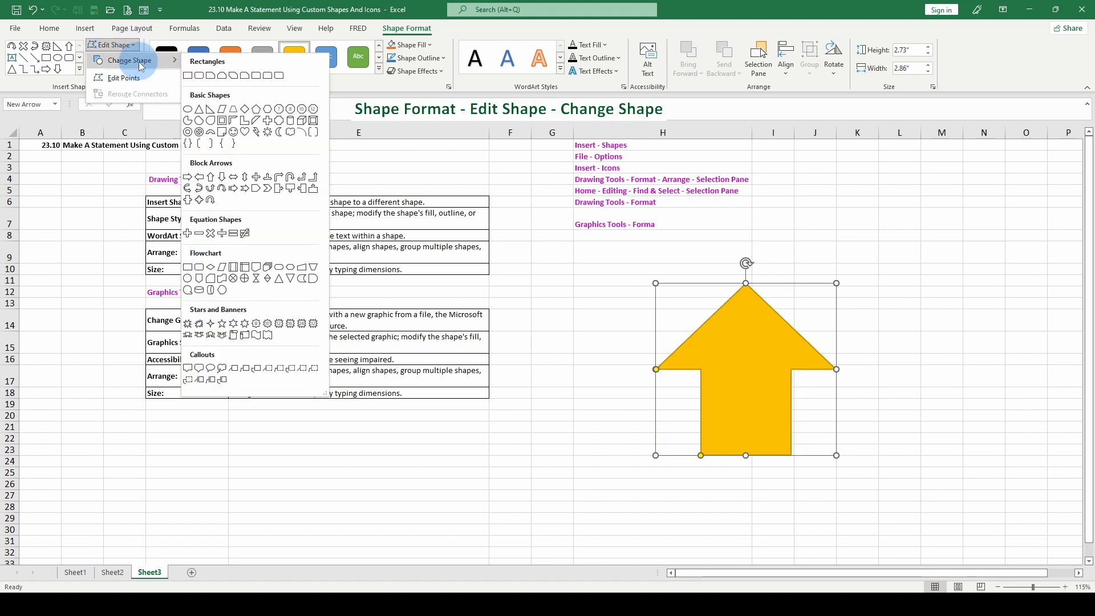
left_click(235, 133)
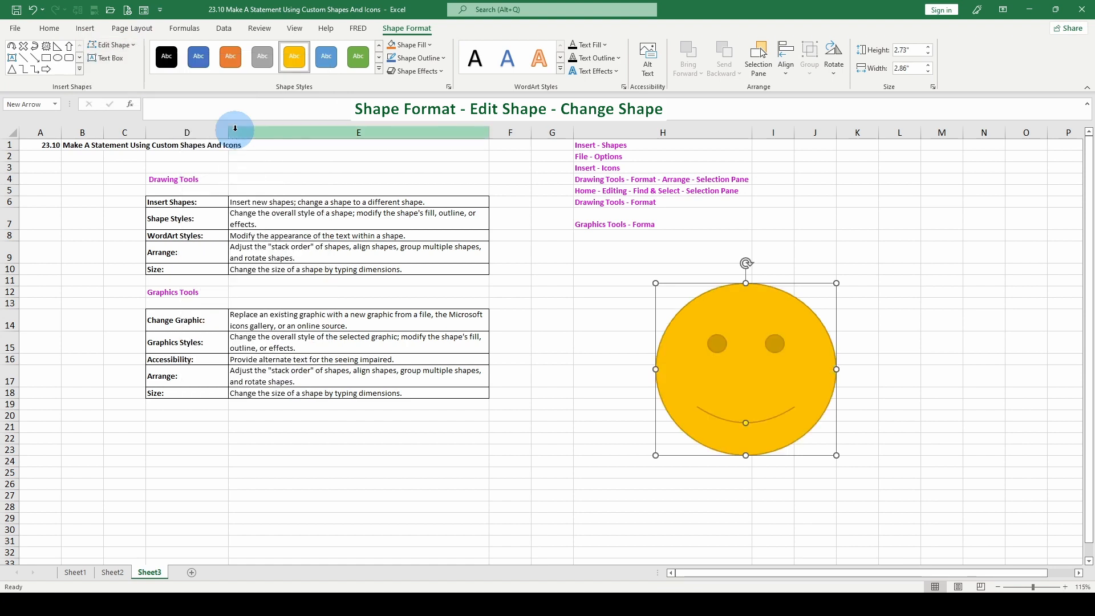
Add a text box about 2.68" wide and 0.61" high reading "Do you like my smile?" just below the smiley face
left_click(106, 58)
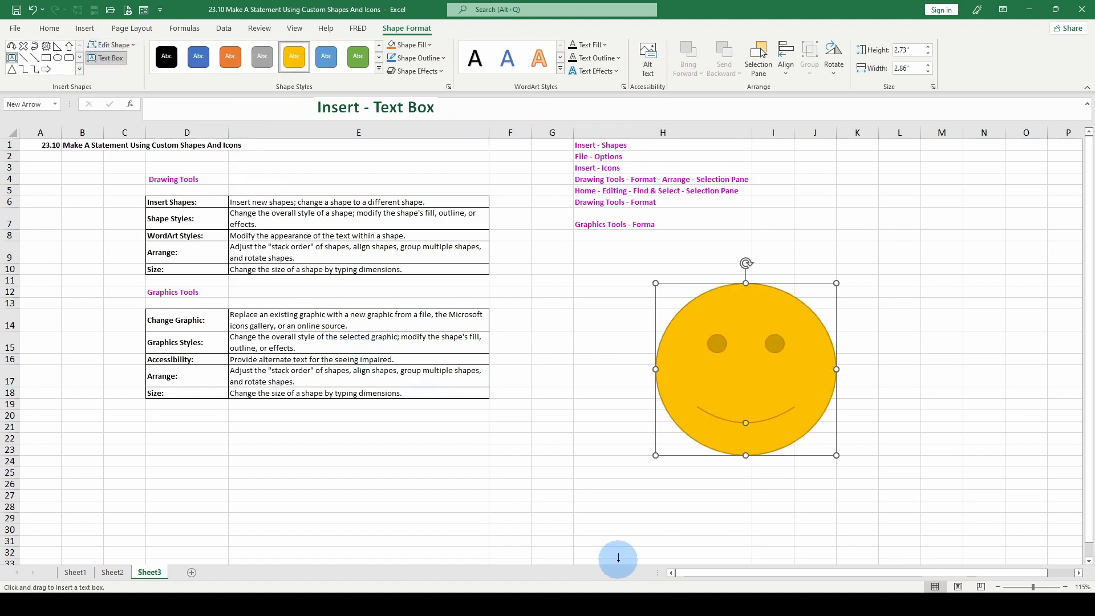
left_click_drag(675, 492, 844, 531)
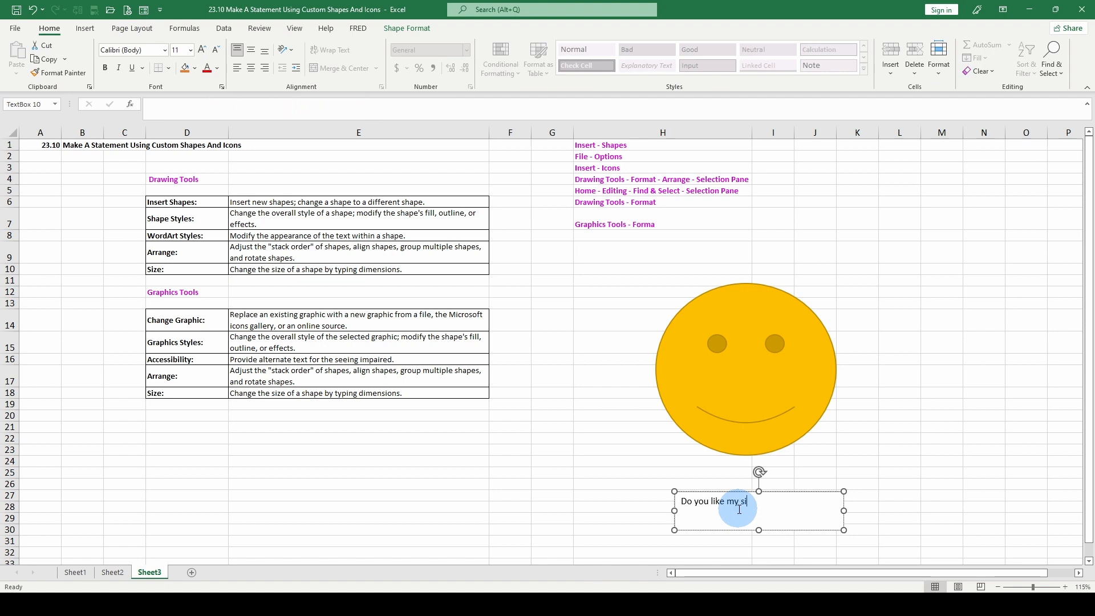
type("Do you like my smile?")
left_click_drag(739, 492, 747, 466)
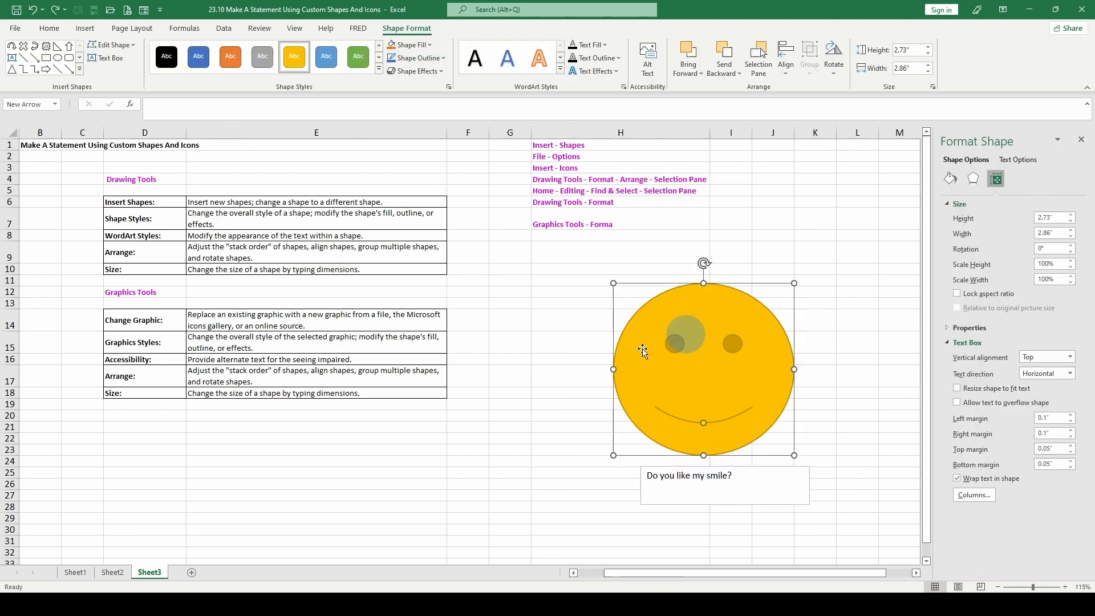
Delete the smiley face and the text box below it from the sheet
left_click(728, 336)
left_click(762, 293)
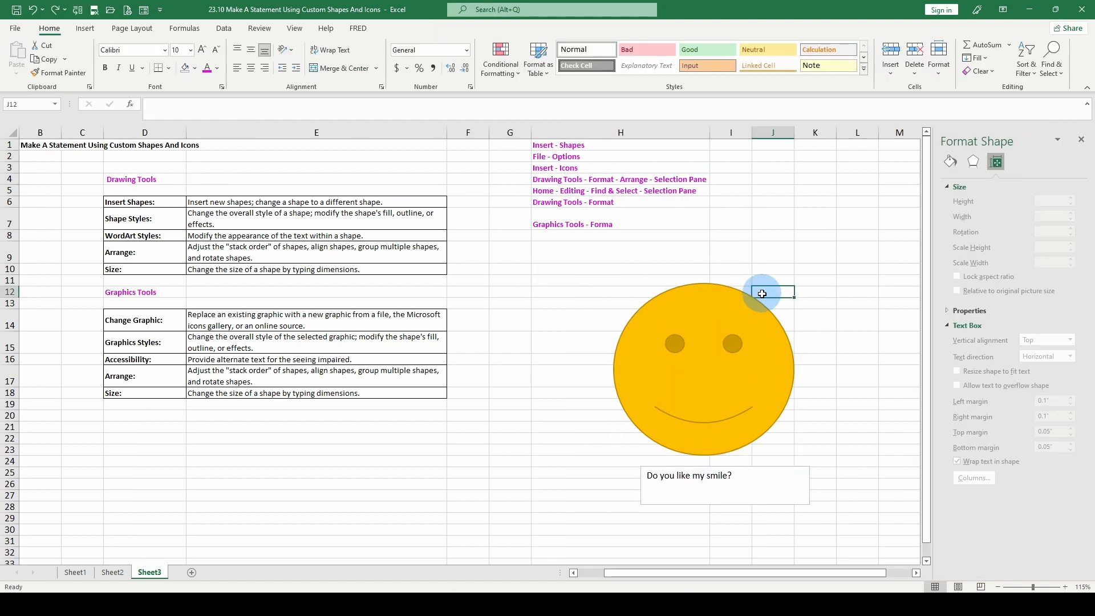
left_click(687, 300)
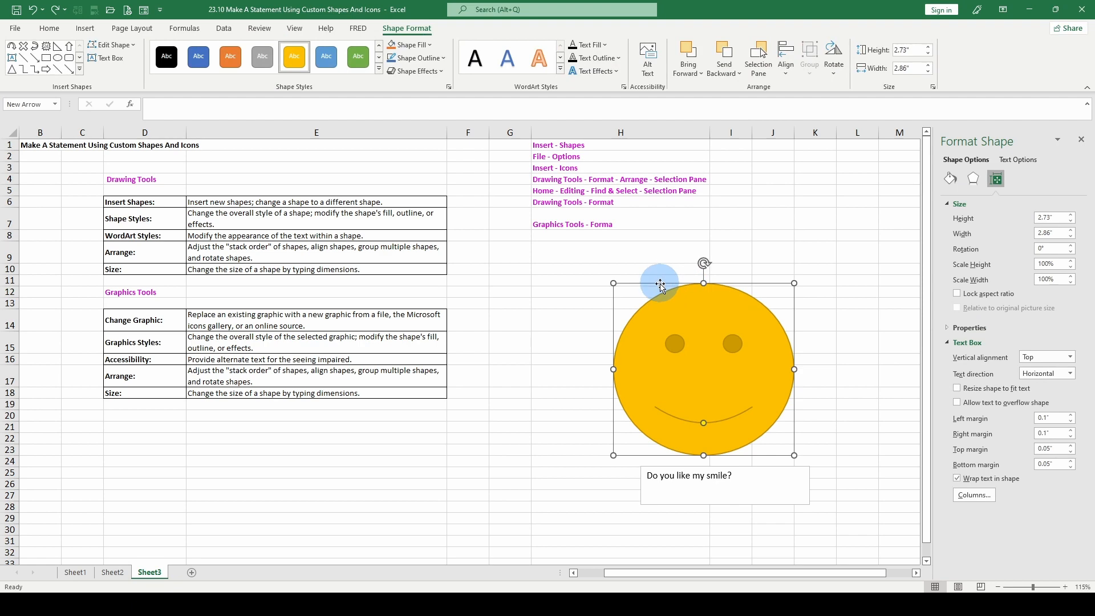
key("Delete")
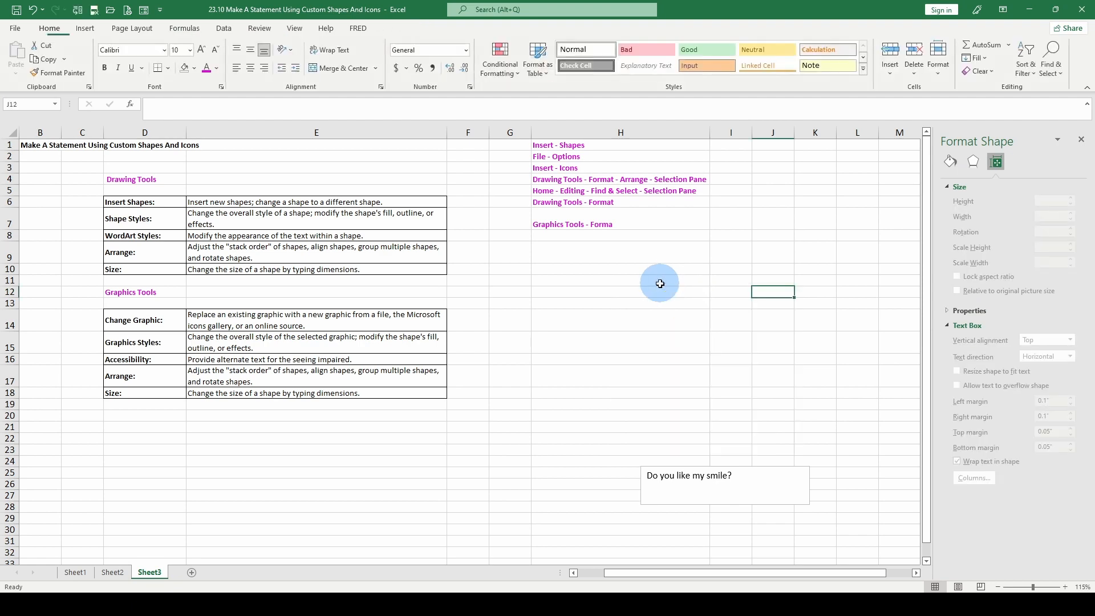
left_click(687, 468)
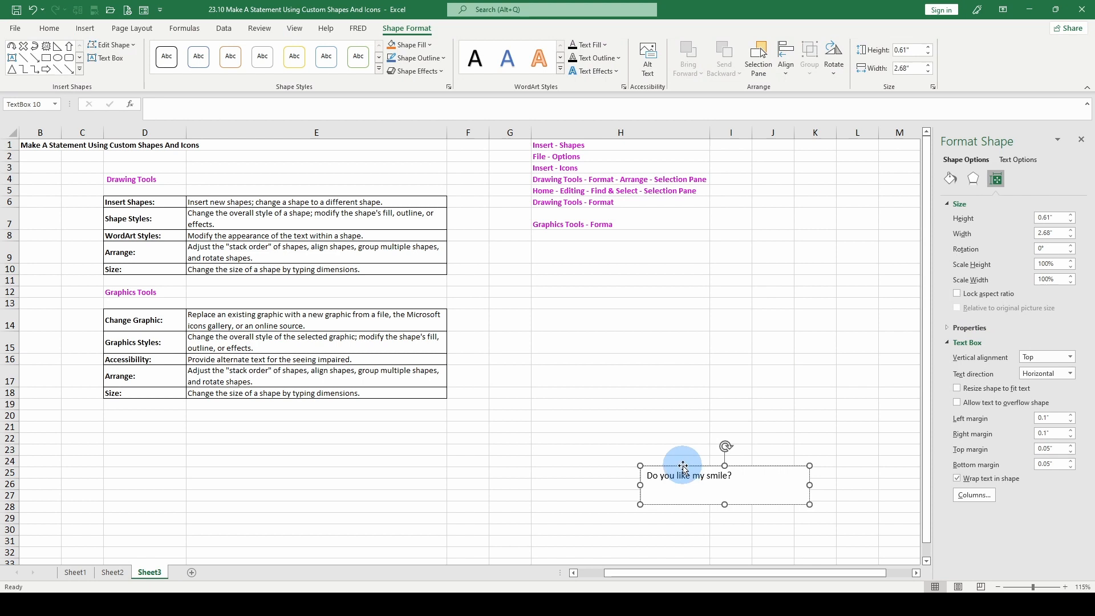
key("Delete")
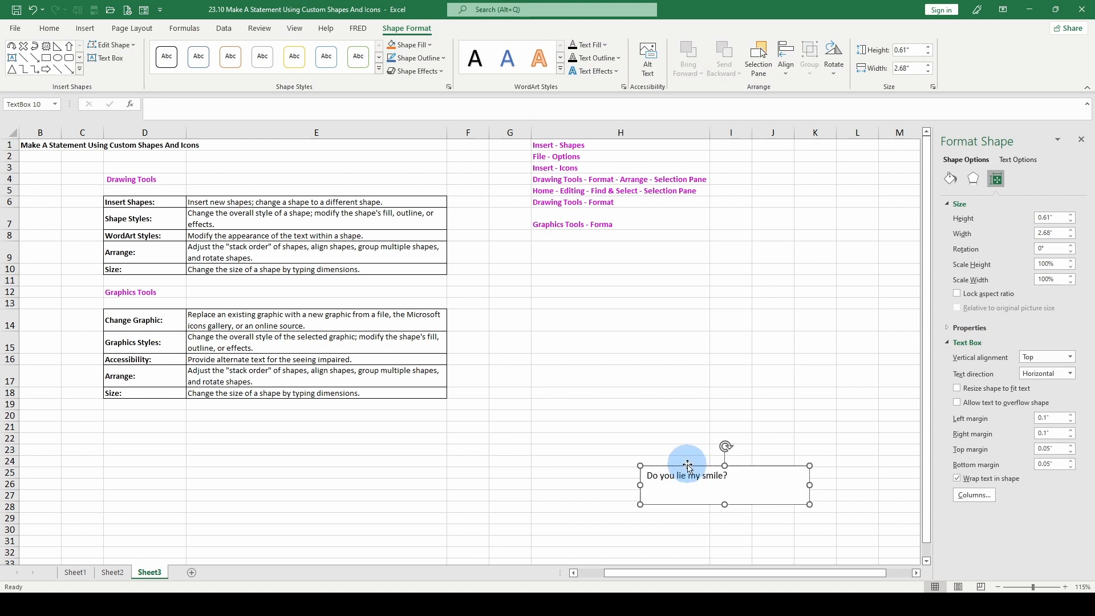
key("Delete")
left_click(642, 325)
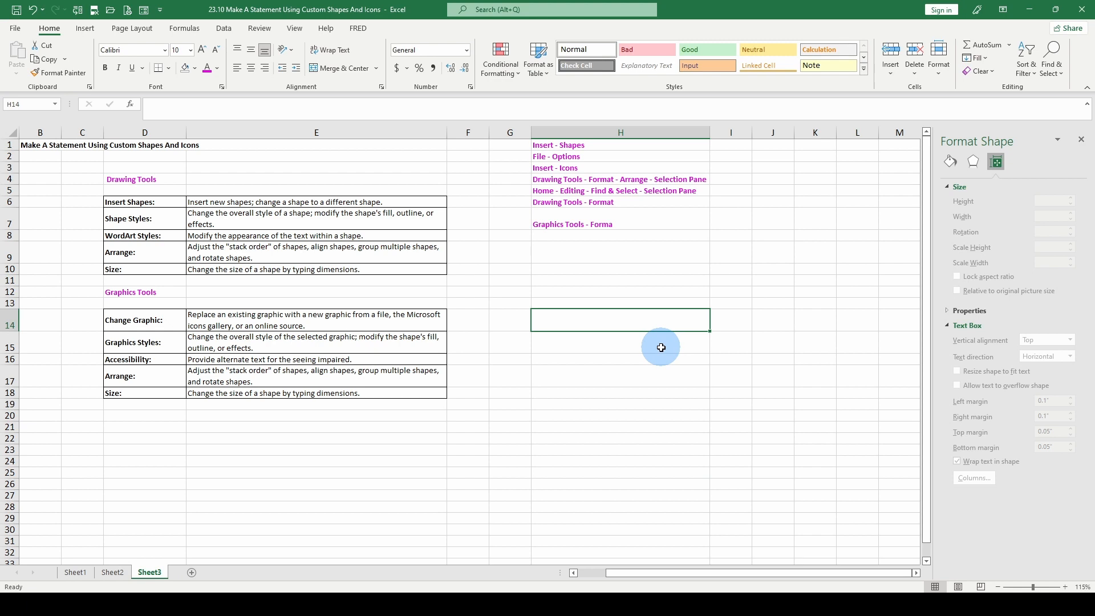
Insert the outlined smiling face with sunglasses icon and enlarge it to about 2.64" square
left_click(80, 30)
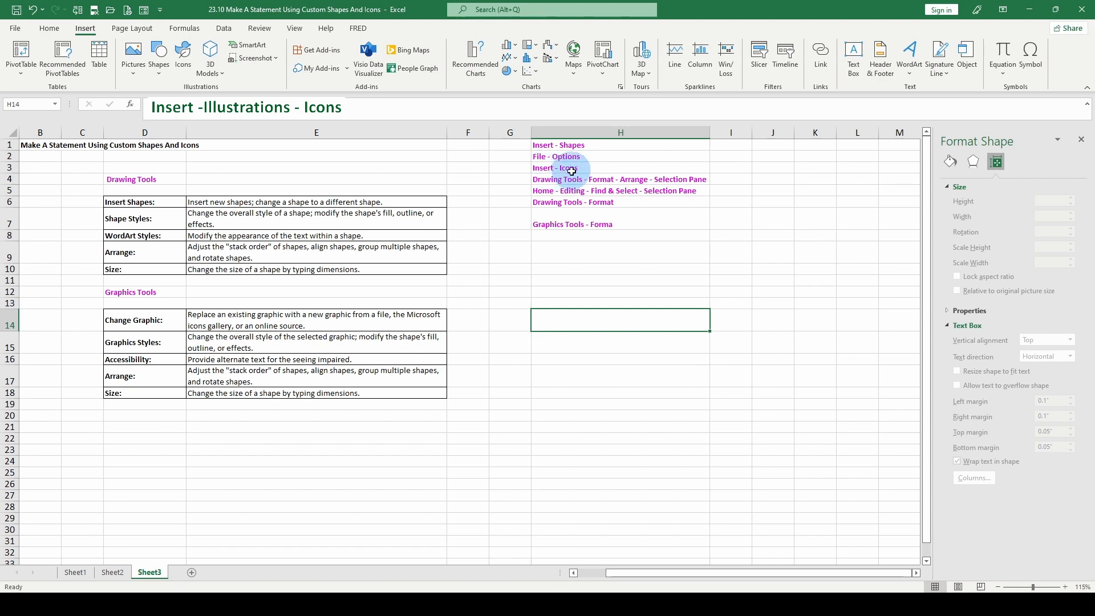
left_click(182, 55)
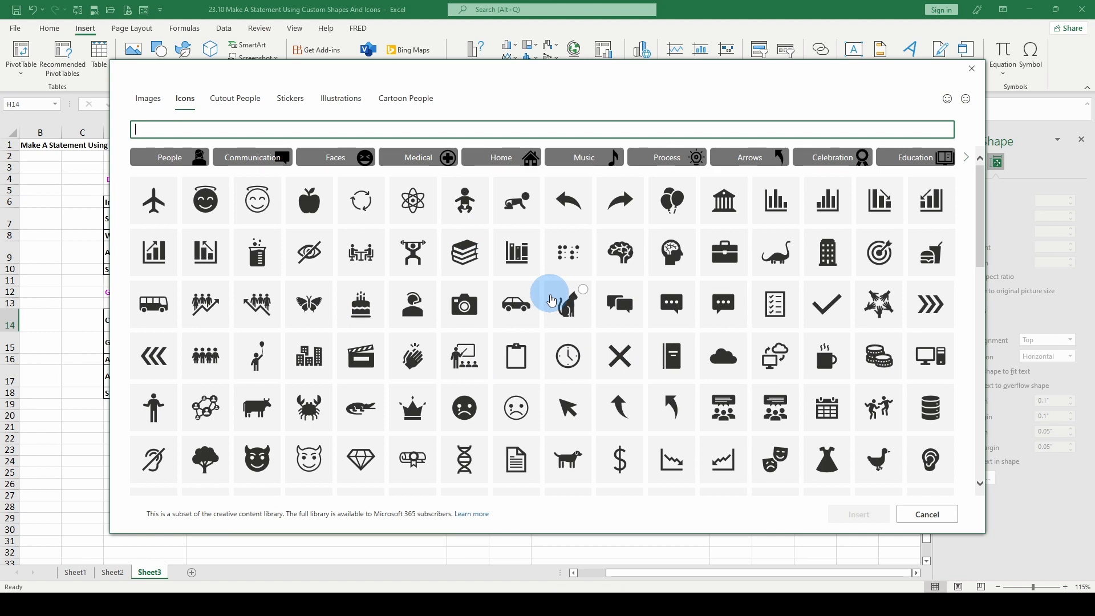
scroll(551, 301, "down", 10)
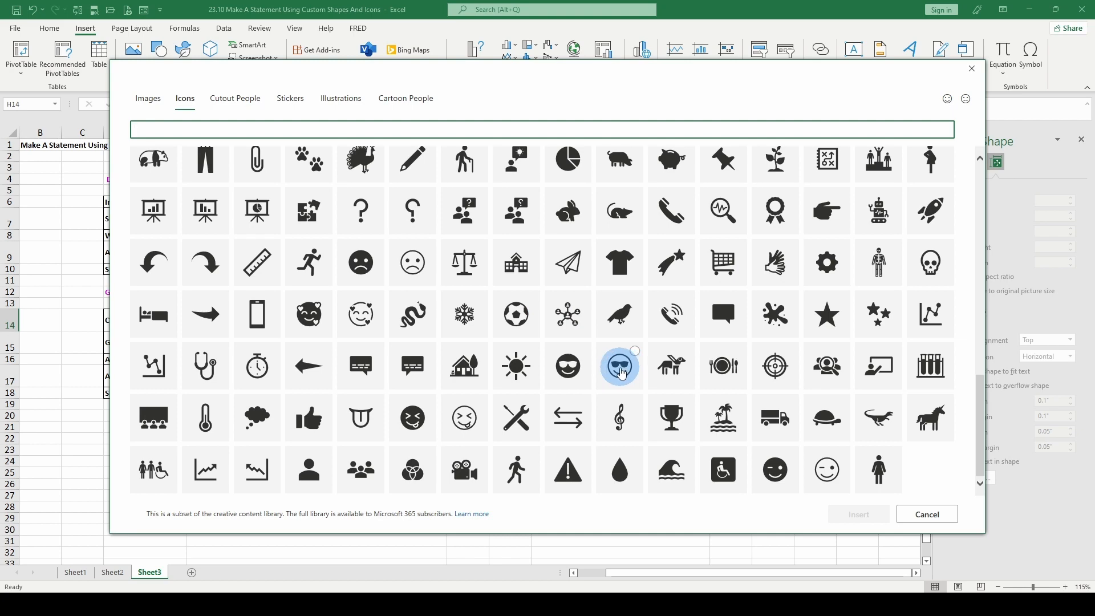
left_click(621, 371)
left_click(849, 516)
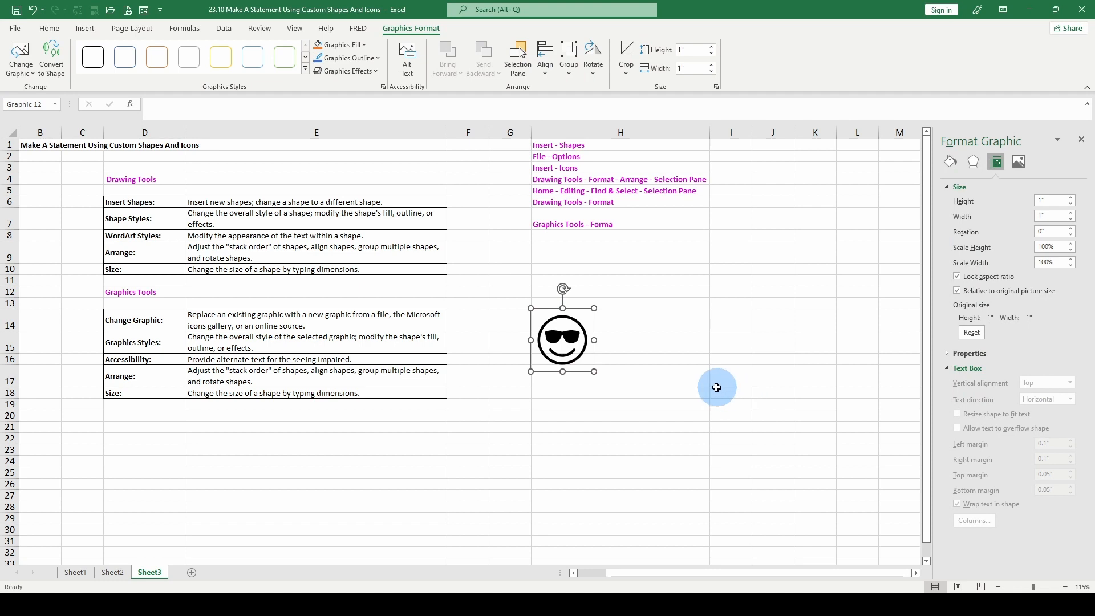
left_click_drag(594, 372, 699, 473)
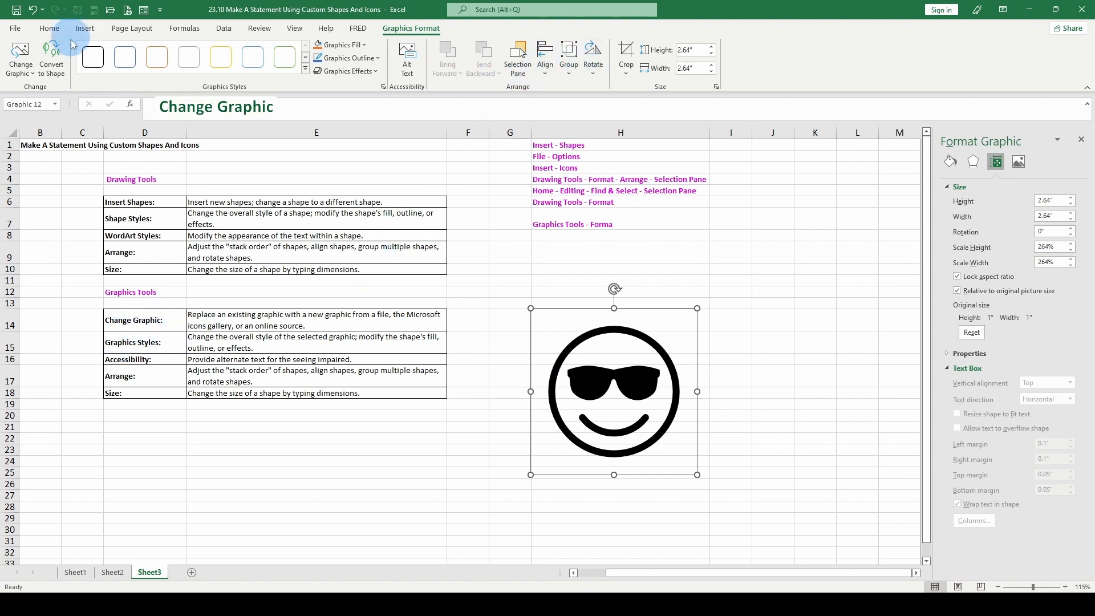
Change the sunglasses face graphic to the stock image of water drops on red stems against a blue background
left_click(20, 61)
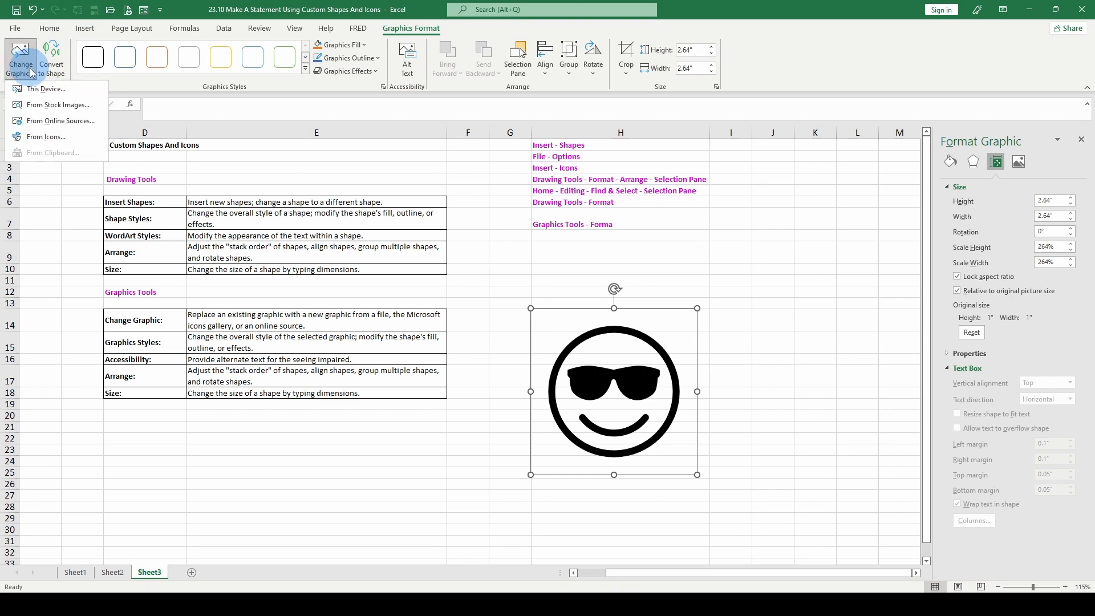
left_click(31, 109)
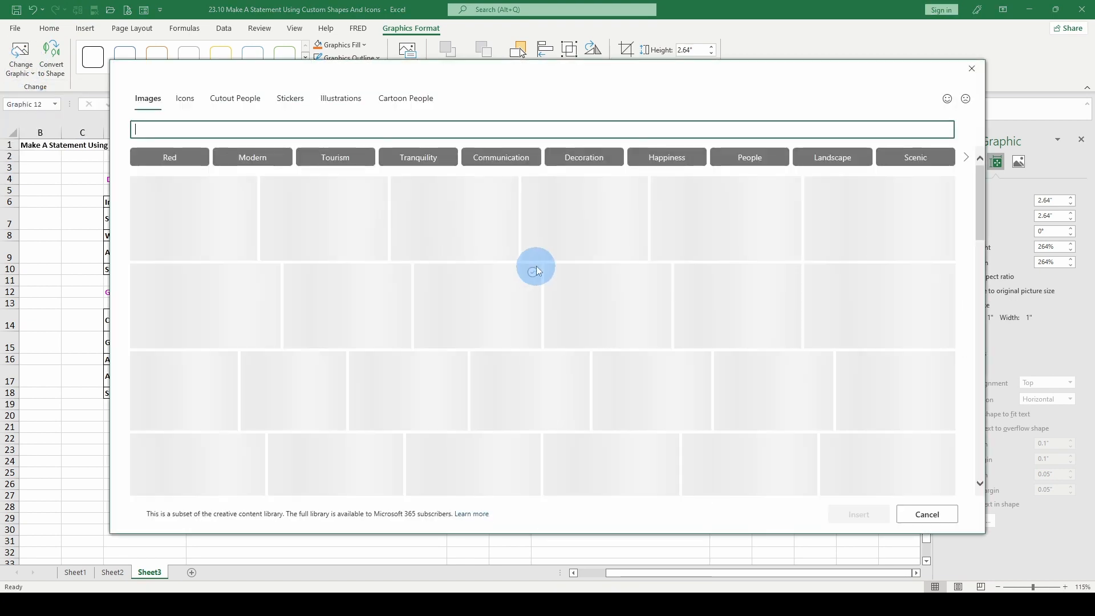
left_click(554, 343)
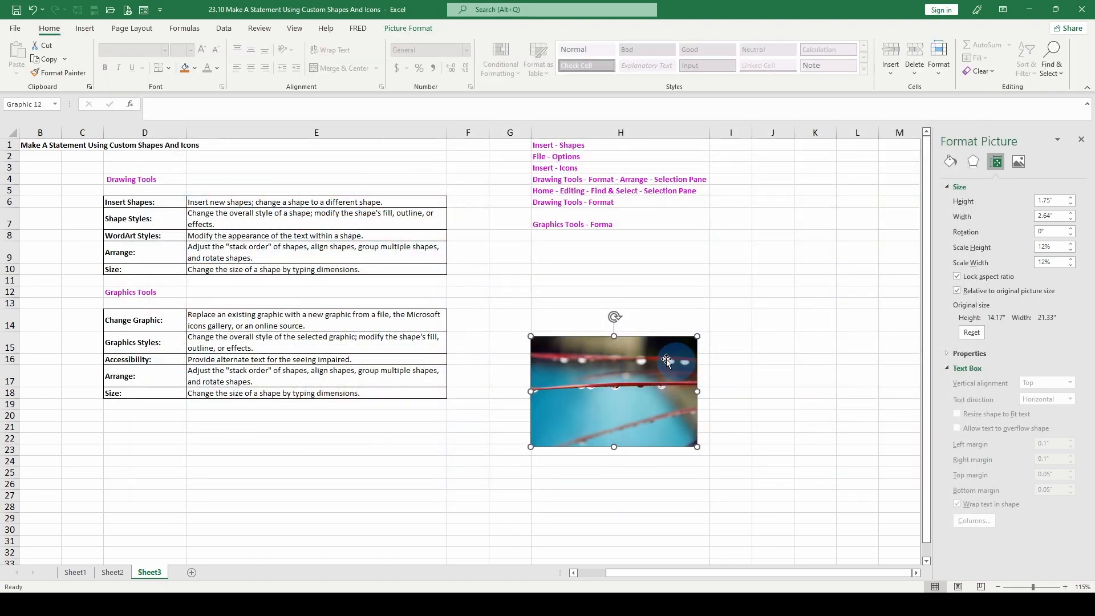
Insert the icon of three circular arrows and place it over the middle of the water drop picture
left_click(84, 28)
left_click(181, 51)
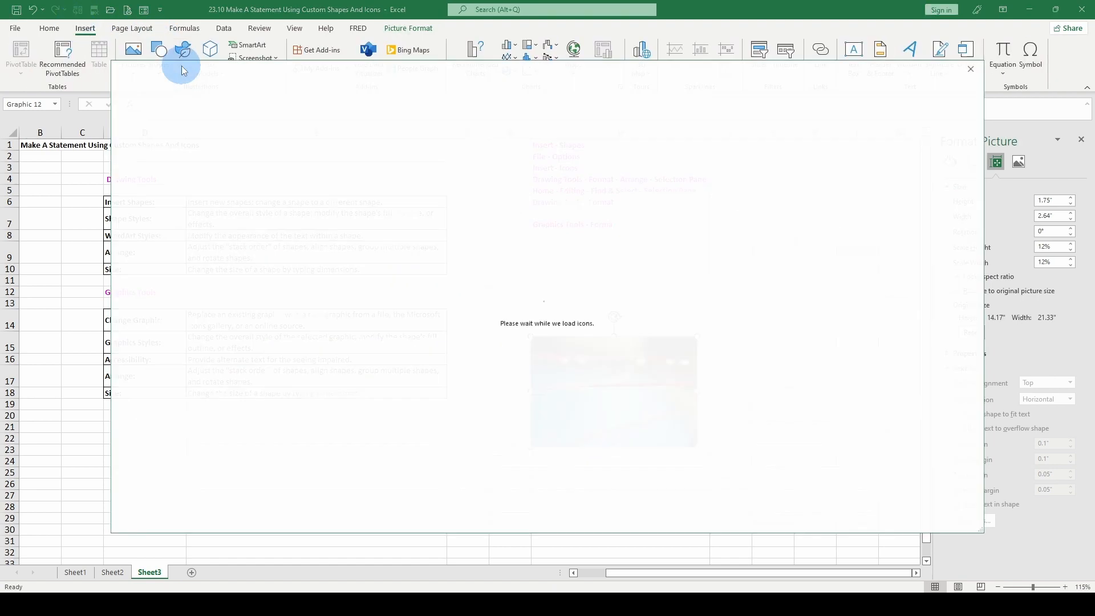
double_click(365, 204)
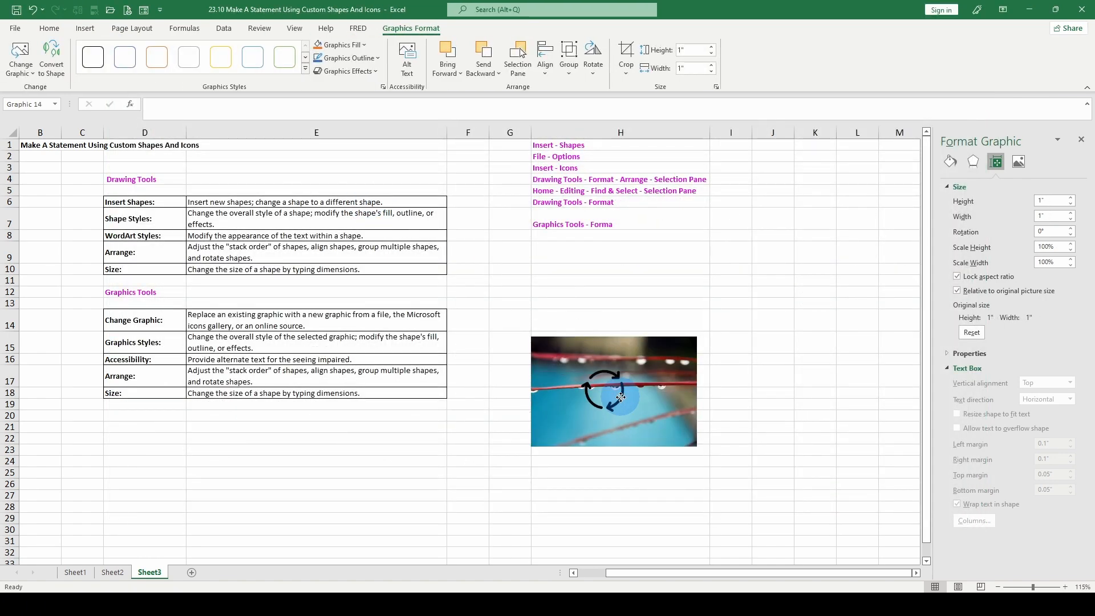
key("Escape")
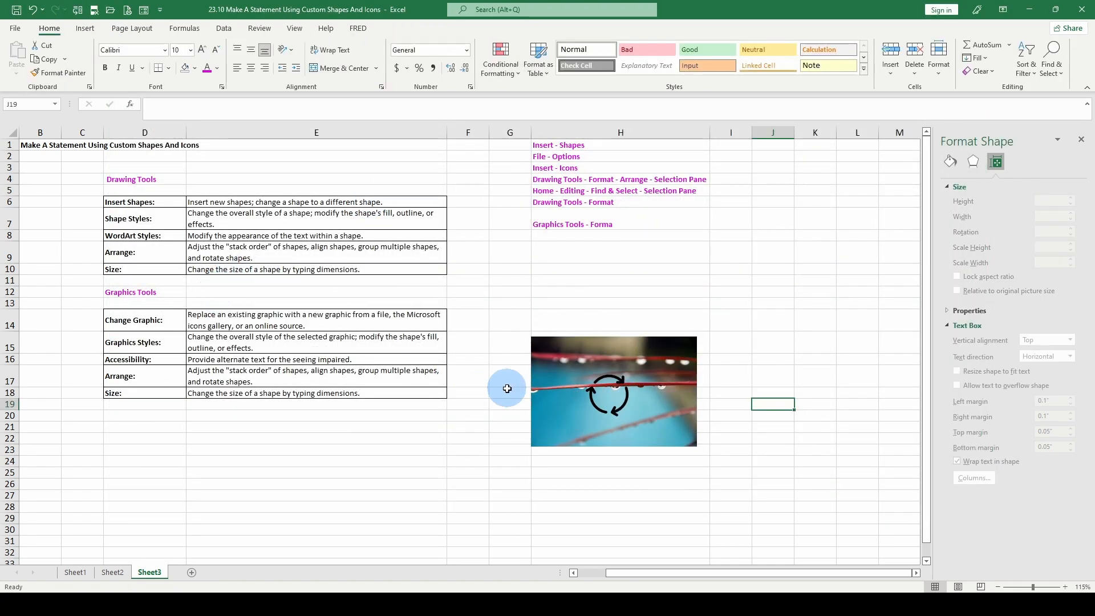
Ungroup the circular arrows icon, converting it to a Microsoft Office drawing object
left_click(632, 399)
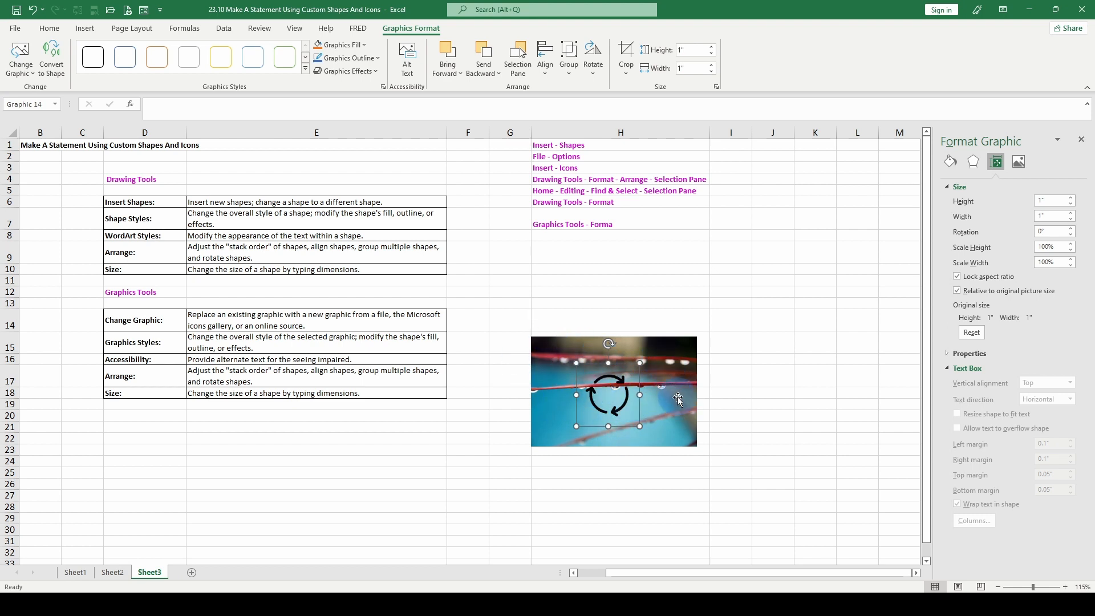
left_click(568, 62)
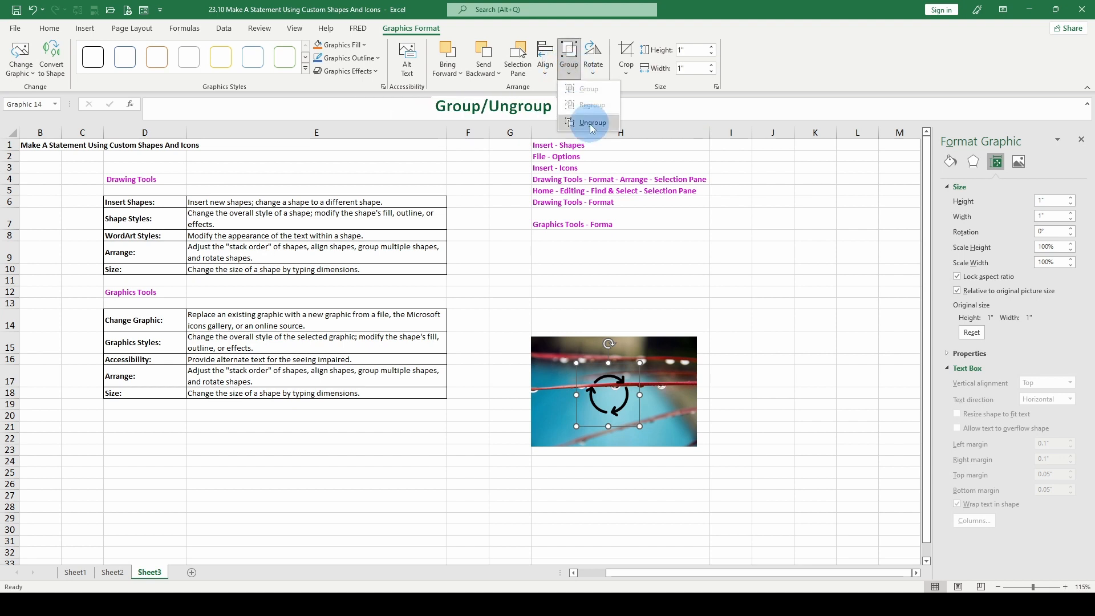
left_click(587, 117)
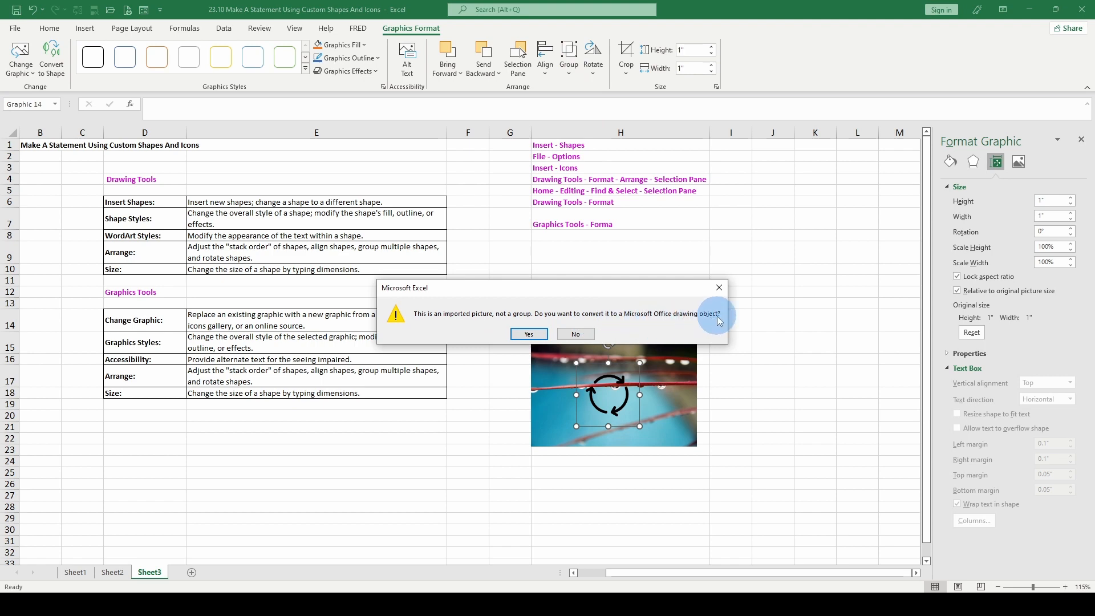
left_click(529, 333)
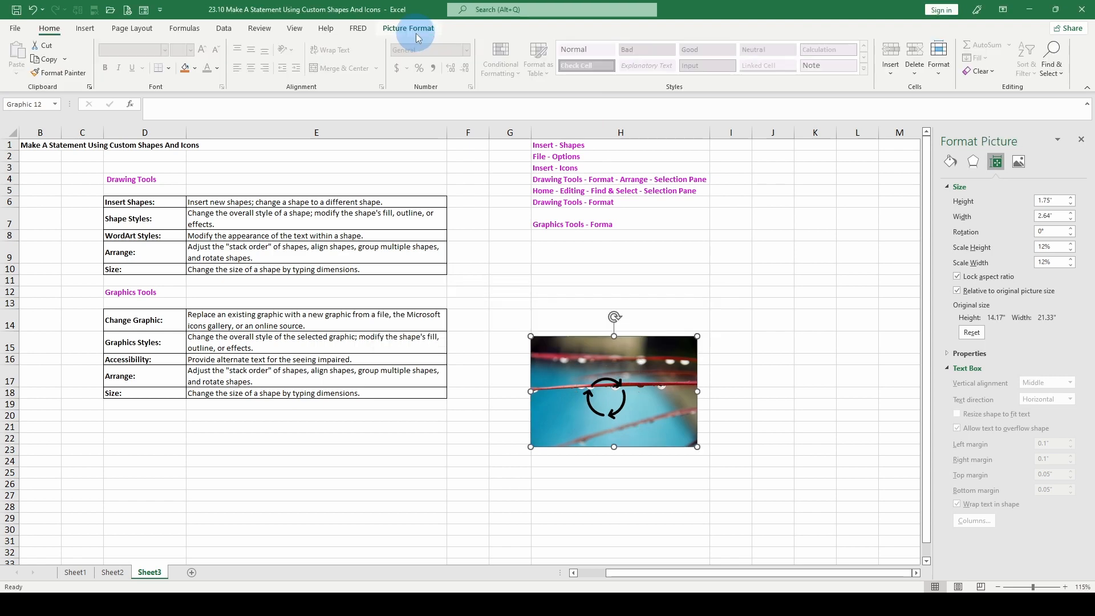
Move the water drop picture below and to the right of the circular arrows, clear of them
left_click(417, 35)
left_click(614, 386)
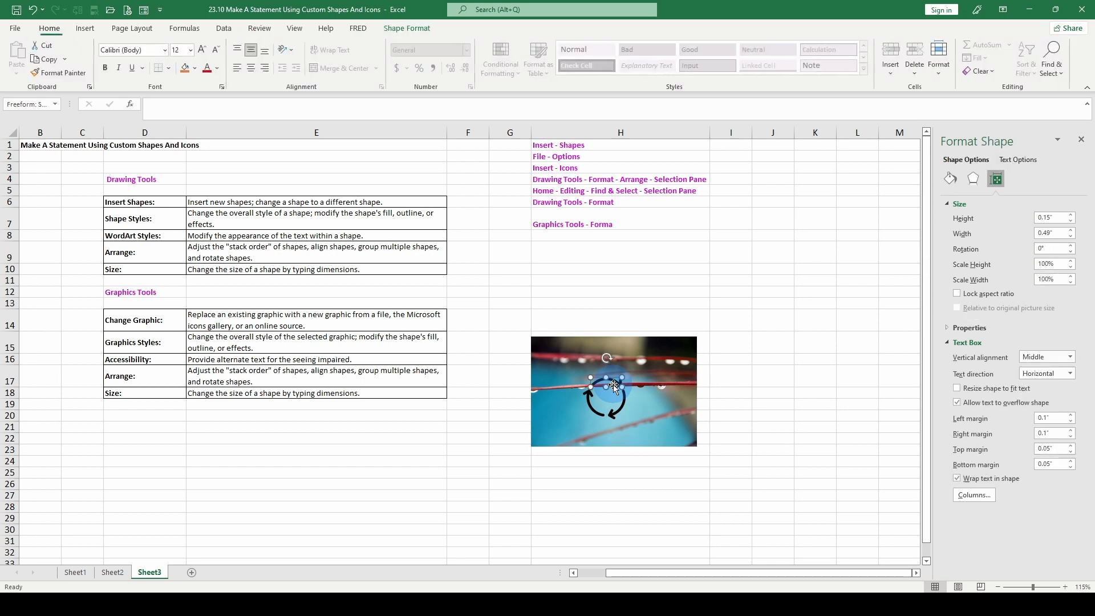
left_click(606, 395)
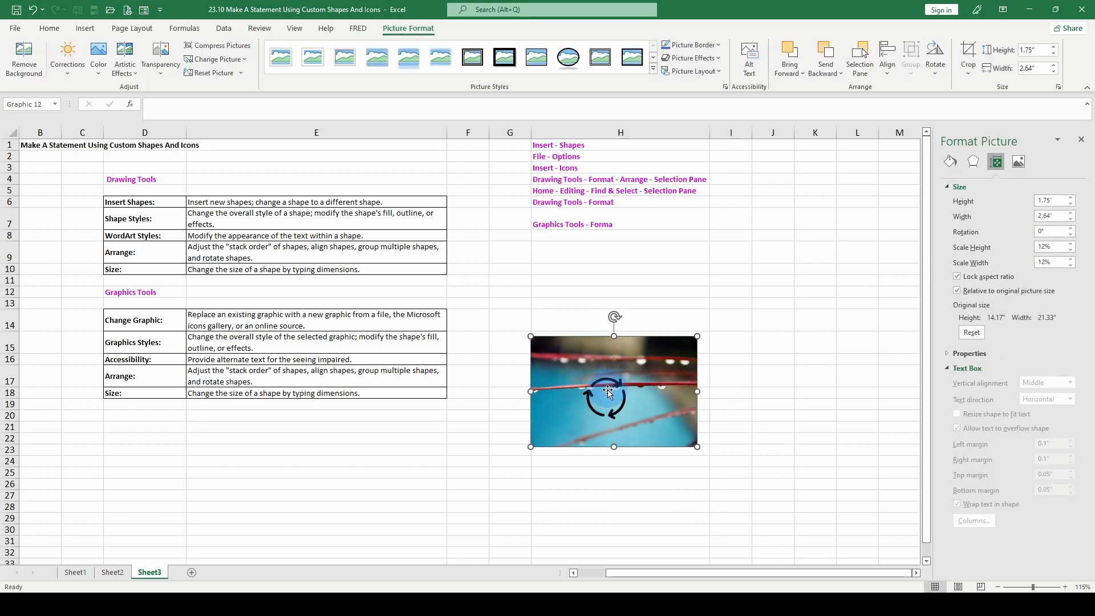
left_click_drag(608, 392, 696, 488)
Select the separate arrow pieces of the converted circular arrows icon individually
left_click(609, 399)
left_click(614, 387)
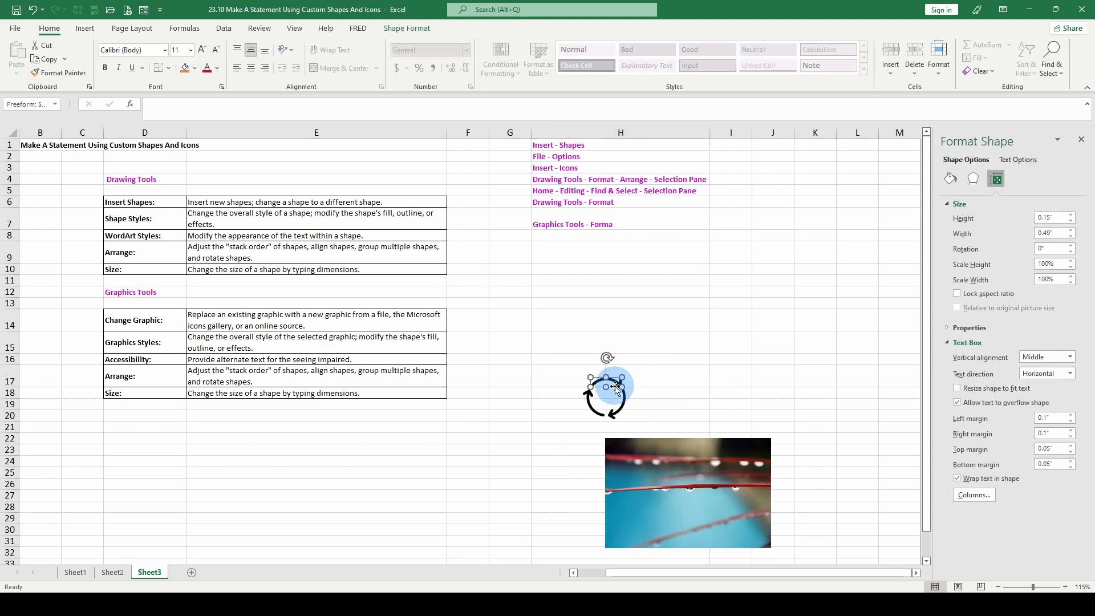
left_click(604, 402)
left_click(608, 381)
left_click(605, 393)
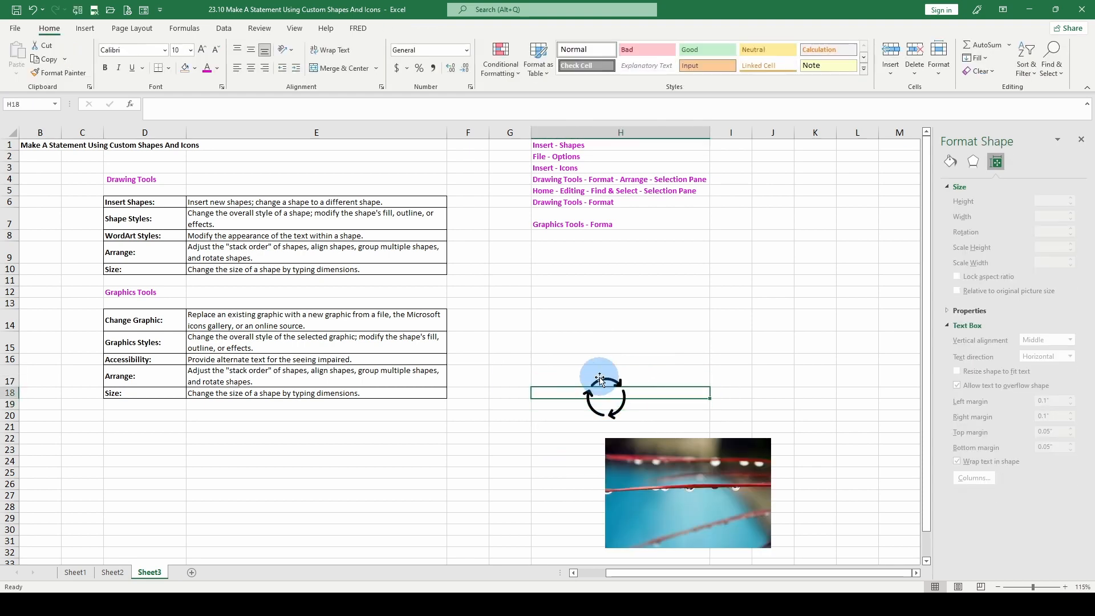
left_click(599, 380)
left_click(603, 393)
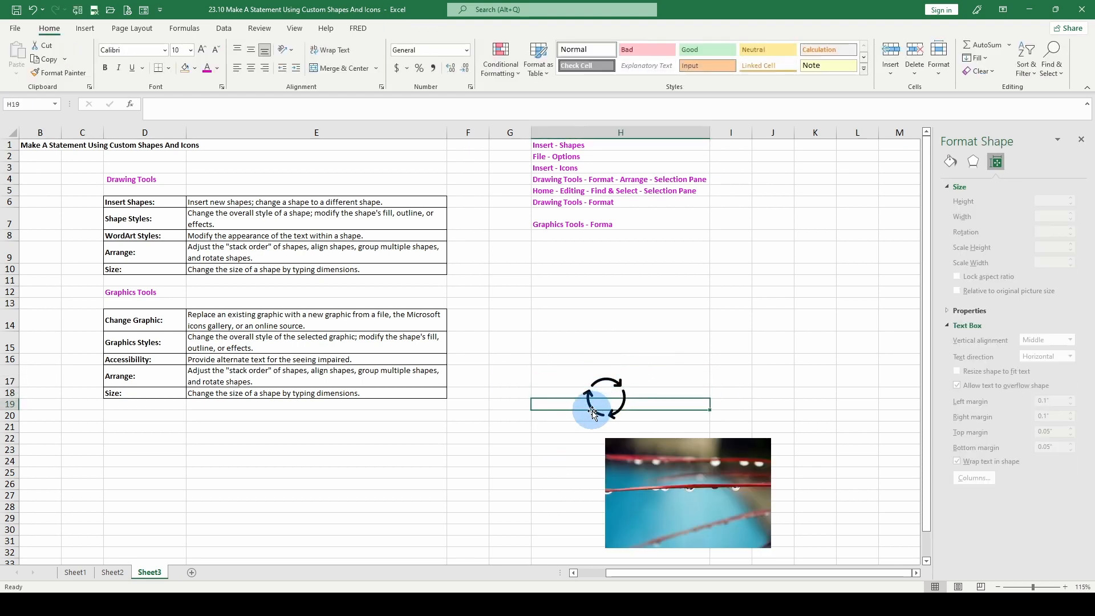
left_click(590, 404)
left_click(588, 395)
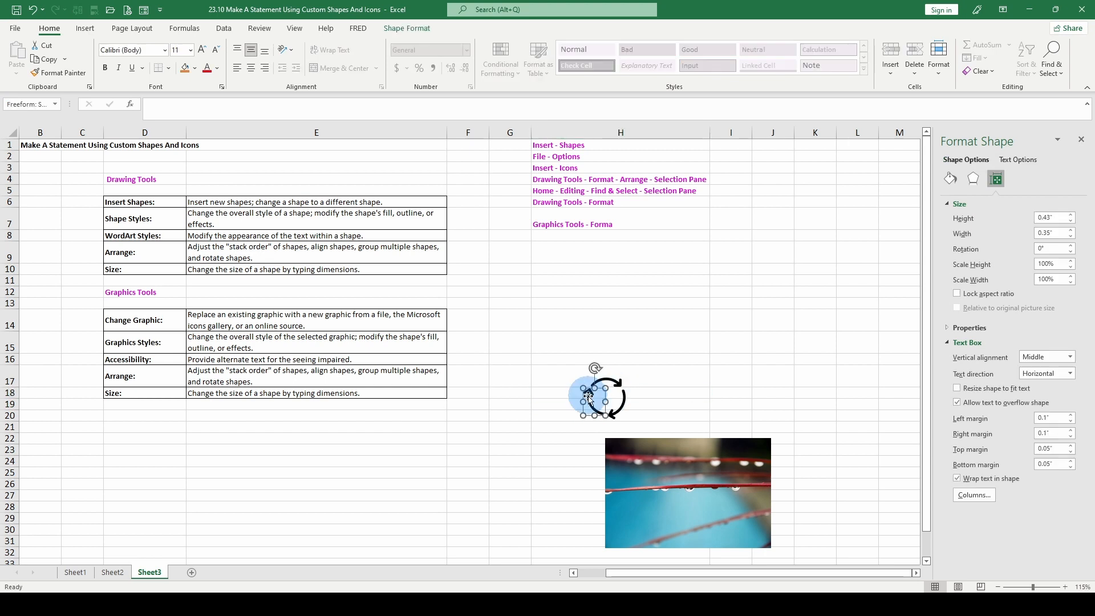
Undo the arrow and picture moves and the conversion of the circular arrows icon to a drawing object
key("ctrl+z")
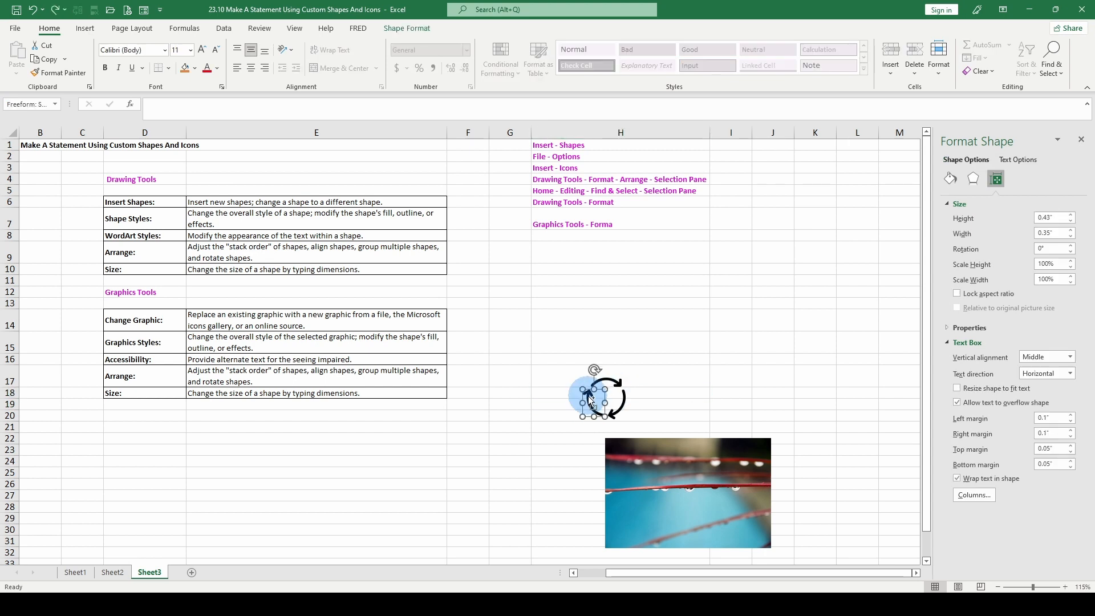
key("ctrl+z")
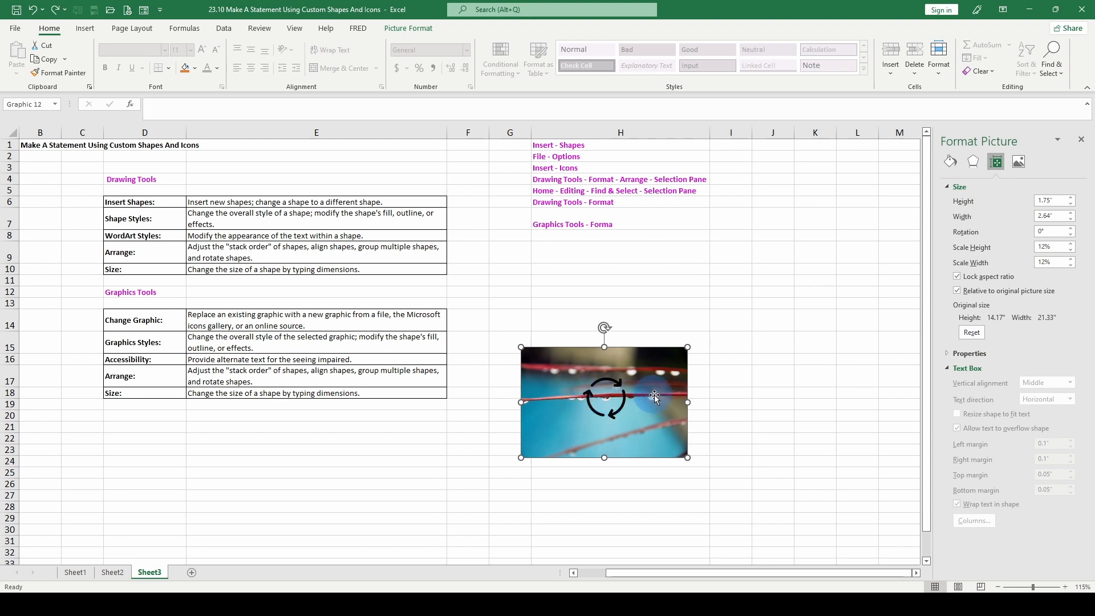
key("ctrl+z")
left_click_drag(610, 385, 671, 396)
left_click(621, 407)
key("ctrl+z")
key("ctrl+z")
key("ctrl+z")
Enlarge the circular arrows icon to about 2.49" square, and rotate it to 90° and the picture behind it to about 132°
left_click_drag(576, 363, 541, 304)
left_click(683, 355)
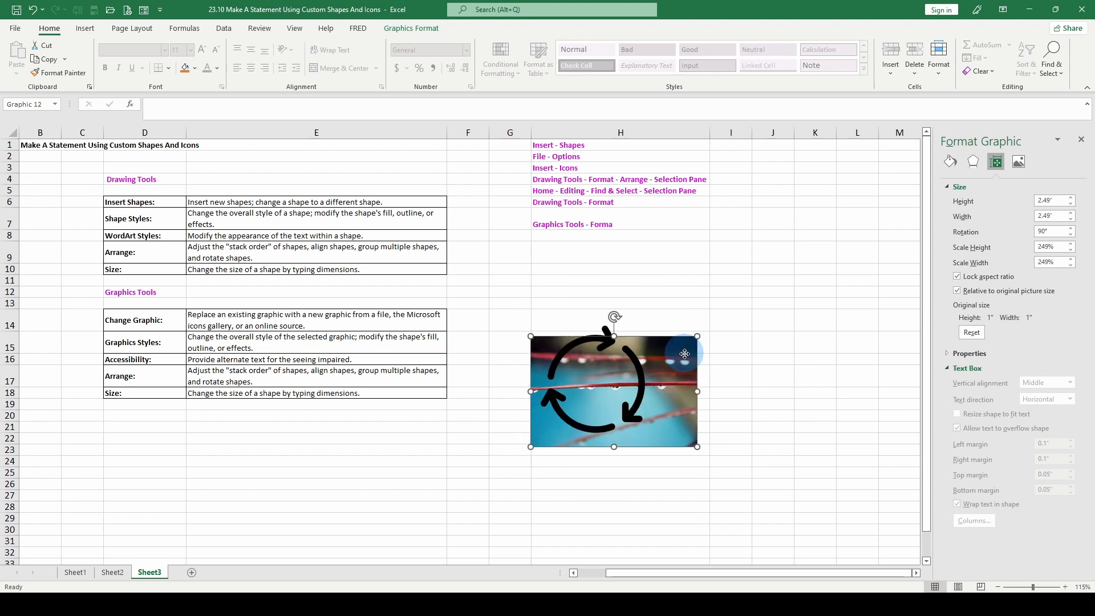
left_click_drag(614, 316, 646, 423)
left_click(700, 448)
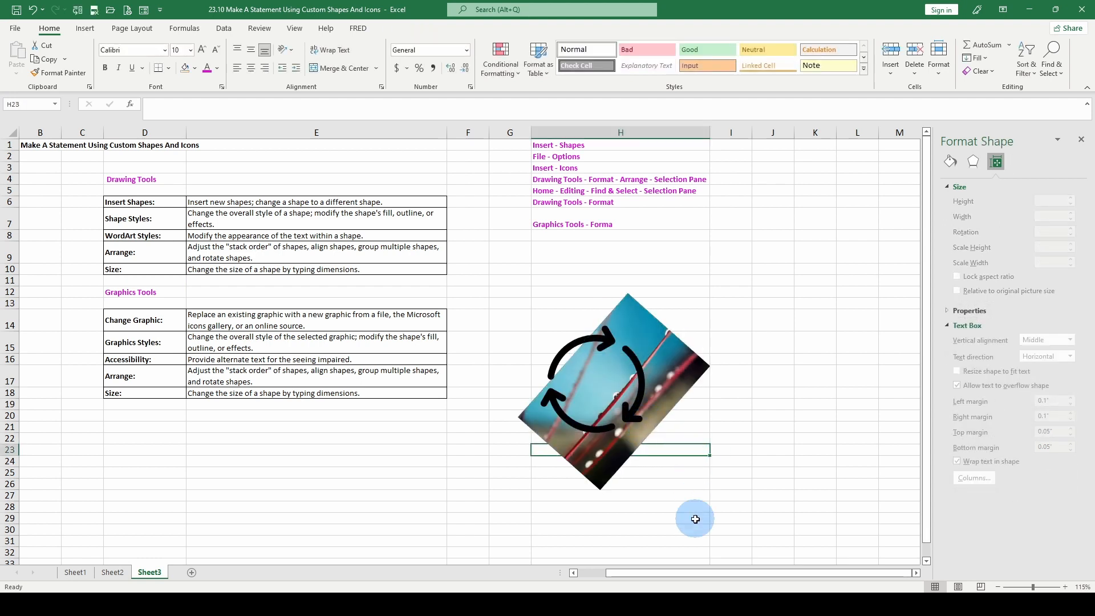
Change the circular arrows graphic to a red apple picture from the Apple category of online pictures
left_click(663, 358)
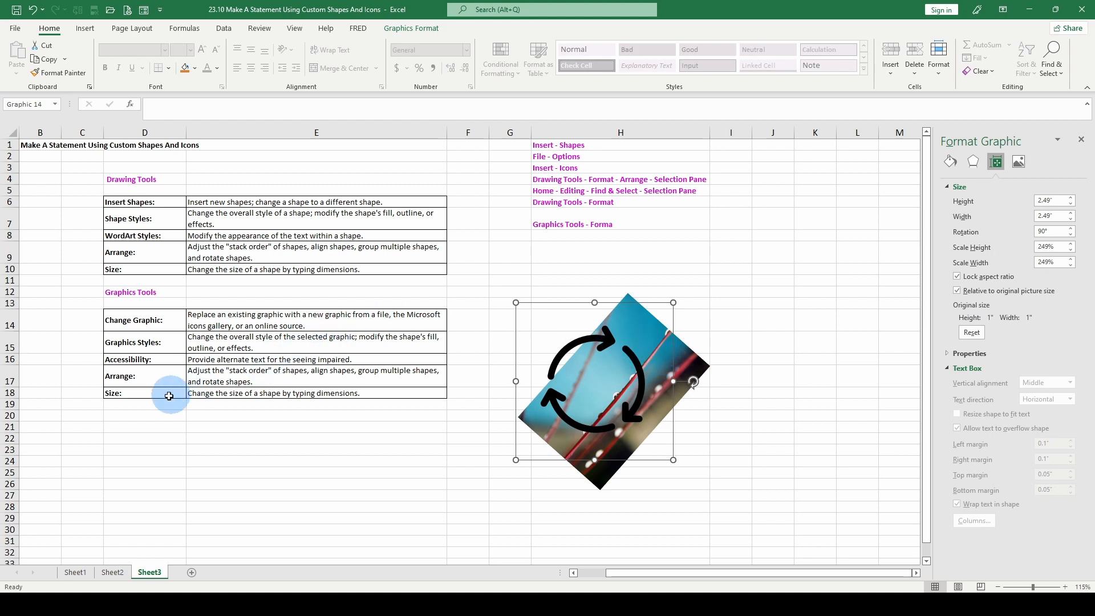
left_click(410, 29)
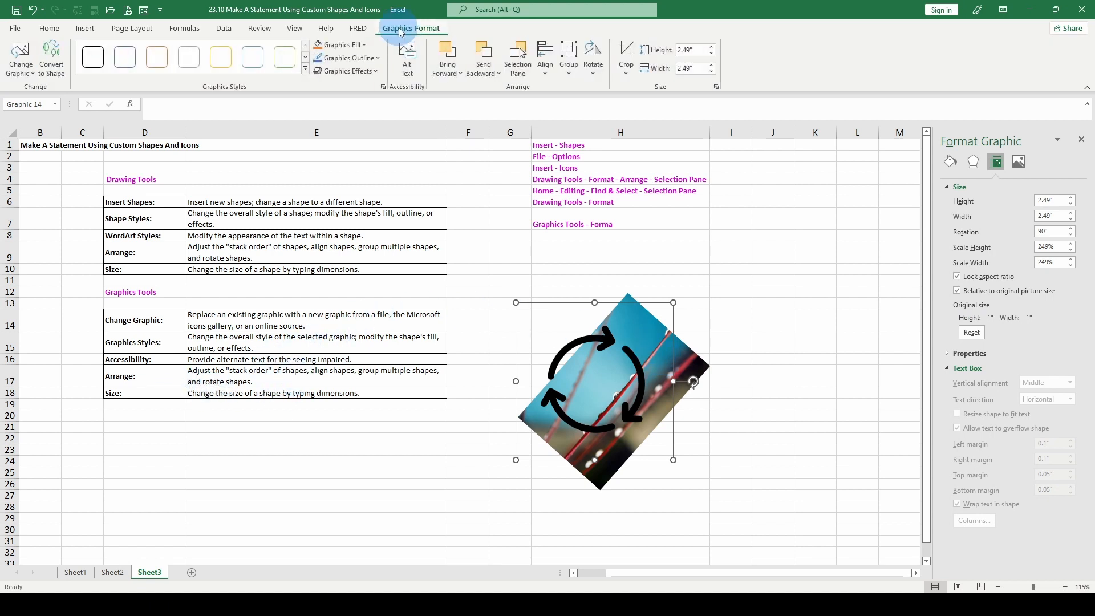
left_click(34, 78)
left_click(37, 123)
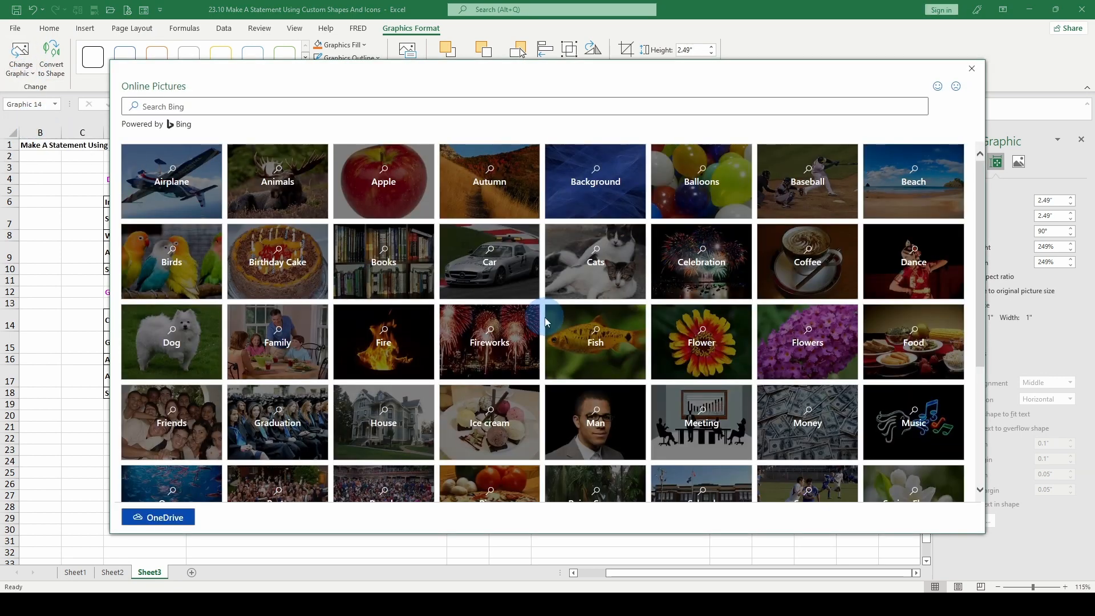
left_click(390, 184)
left_click(443, 211)
left_click(859, 517)
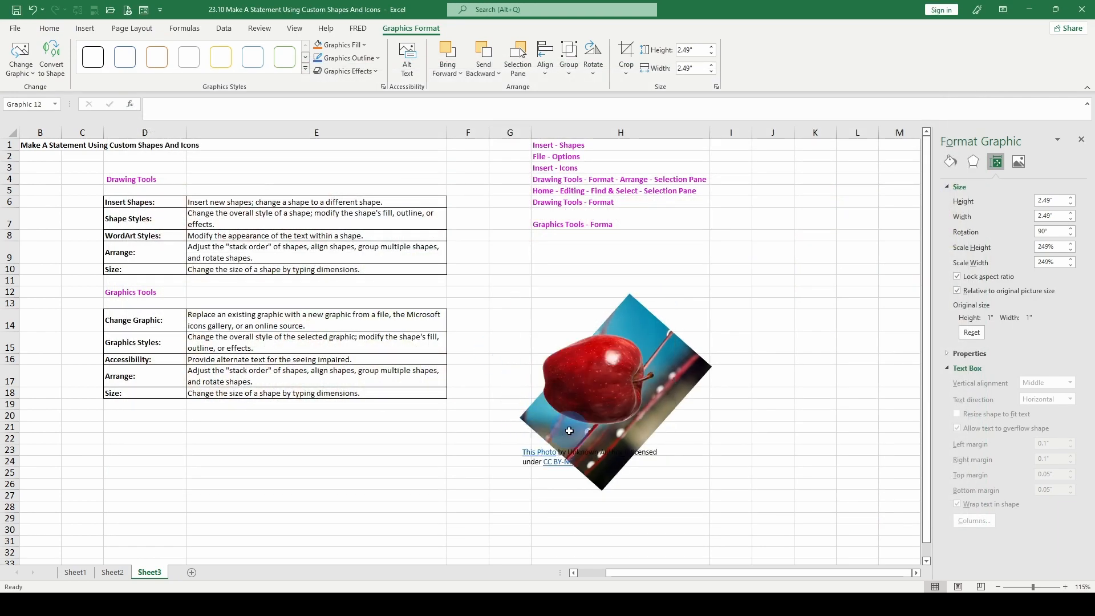
Move the apple to the upper right of the water drop picture and shrink it to about 1.12" high and 1.4" wide
left_click(586, 387)
left_click_drag(587, 387, 747, 309)
left_click_drag(811, 226, 749, 297)
Rotate the water drop picture to 180°
left_click(641, 371)
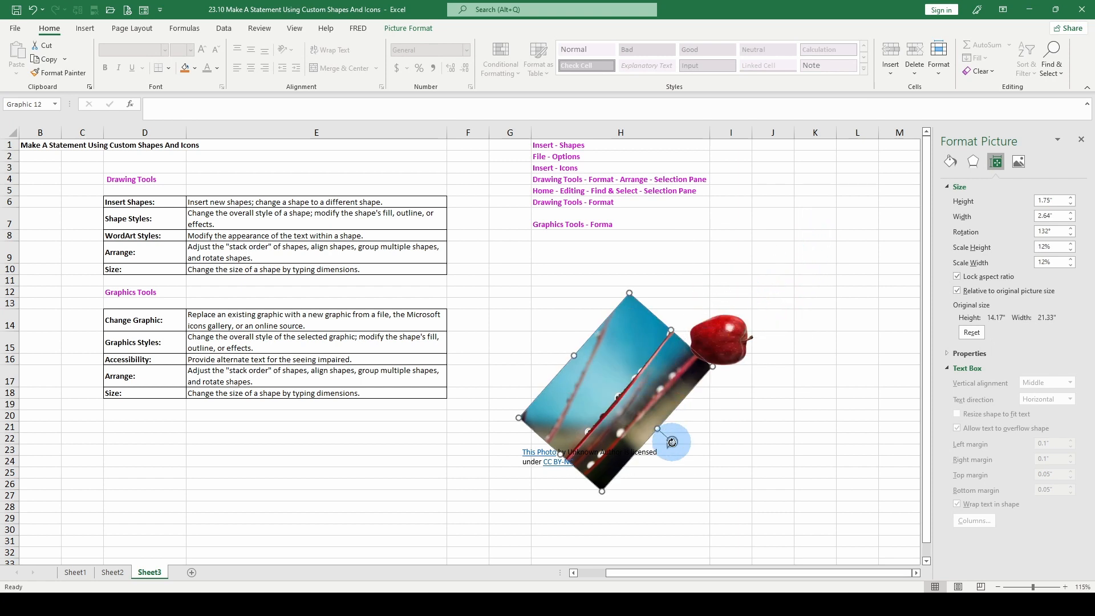
left_click_drag(672, 439, 616, 465)
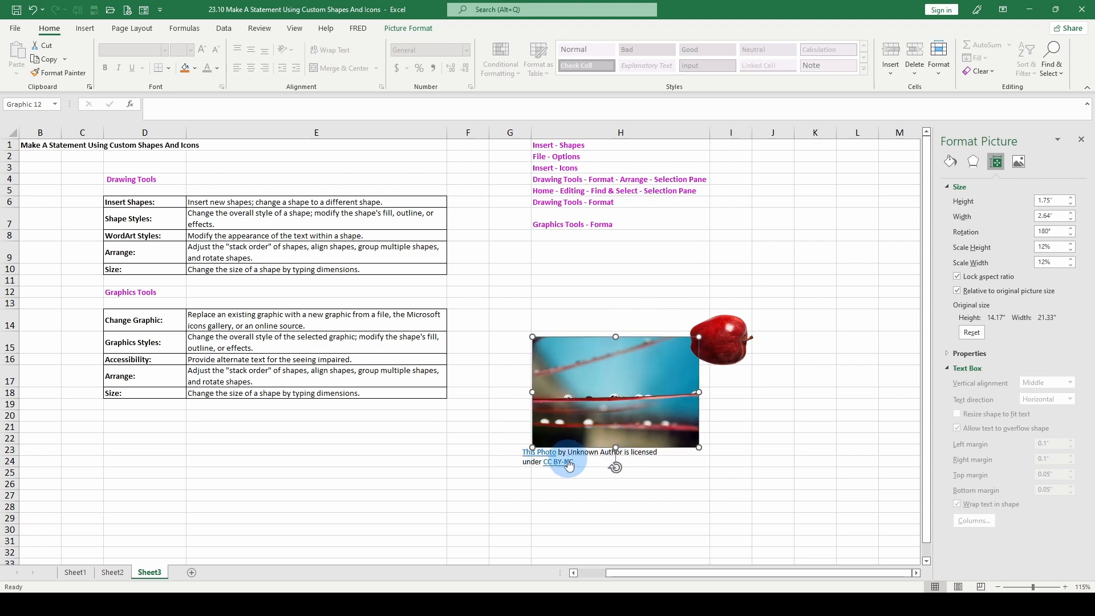
Move the apple onto the middle of the water drop picture
left_click(725, 341)
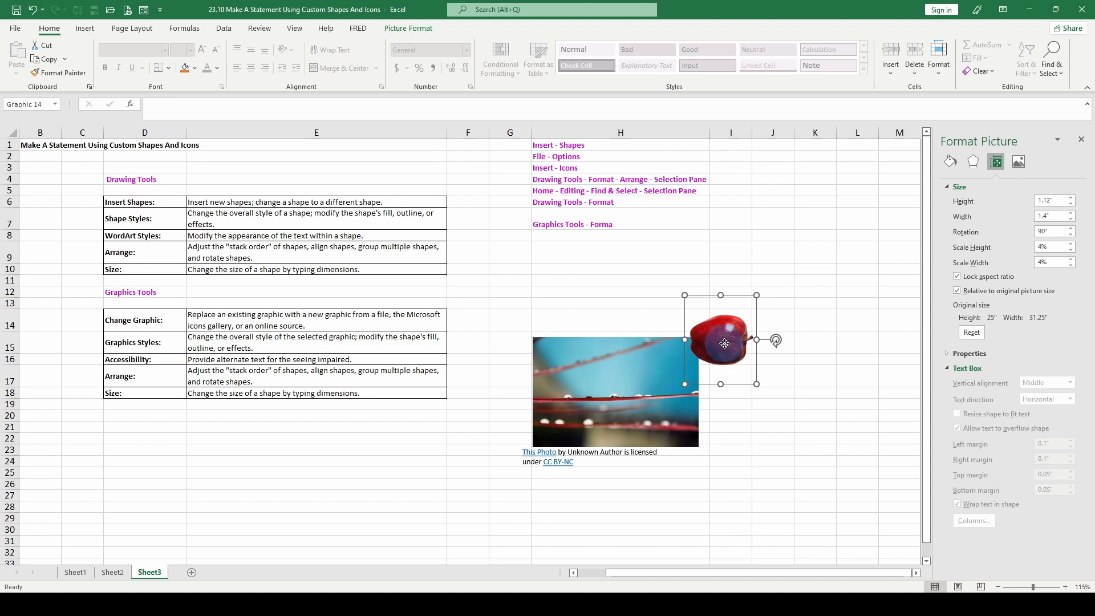
left_click_drag(723, 341, 622, 394)
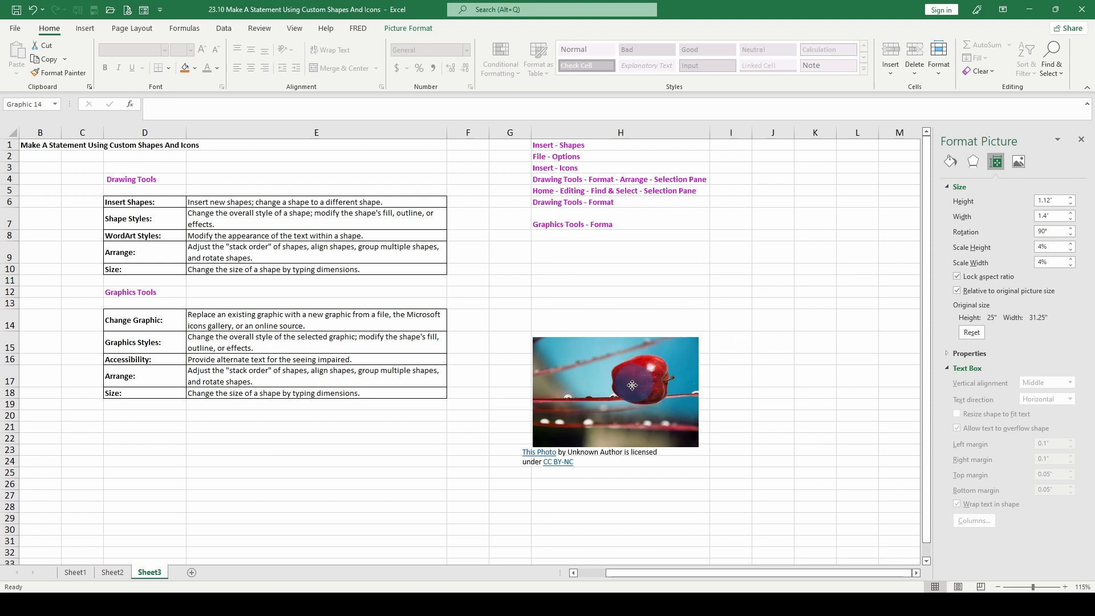
left_click(752, 361)
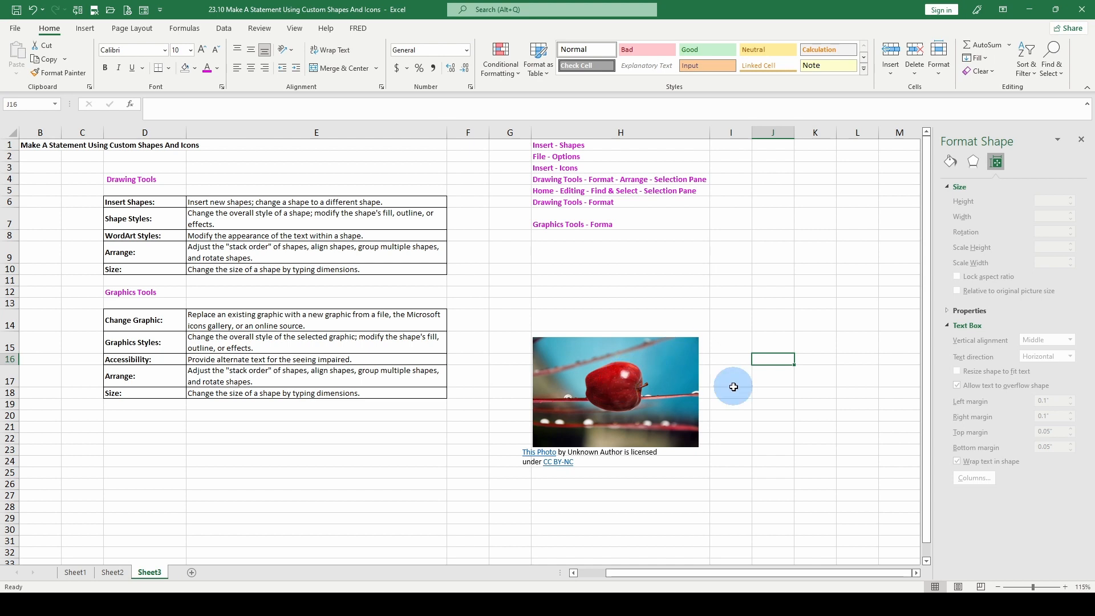
left_click(632, 381)
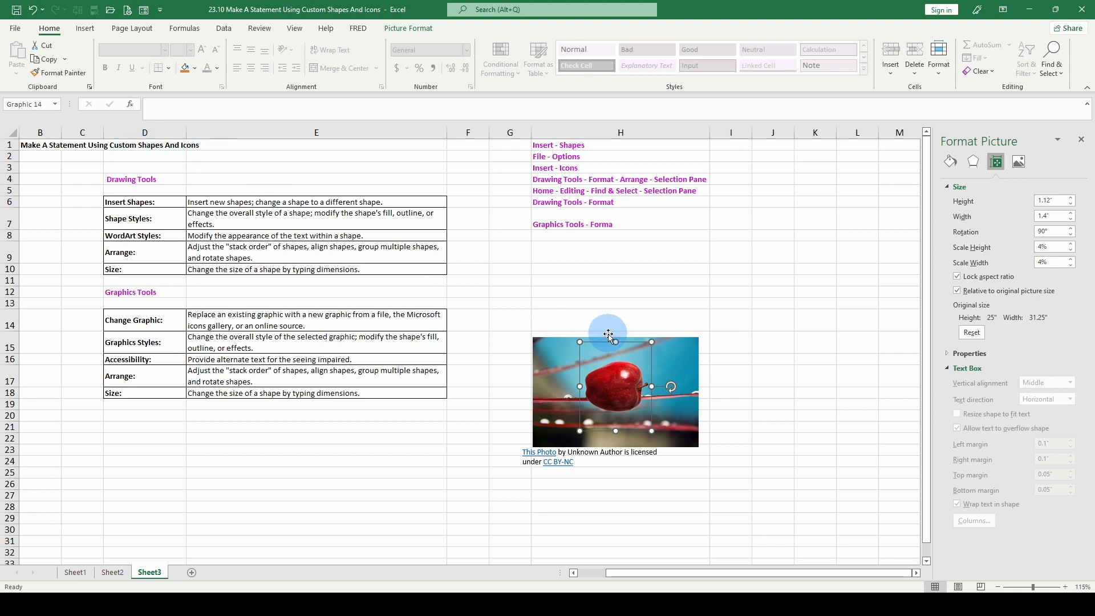
Undo the recent picture changes back to the upright smiley icon with sunglasses
key("ctrl+z")
key("ctrl+z")
key("ctrl+z")
key("ctrl+z")
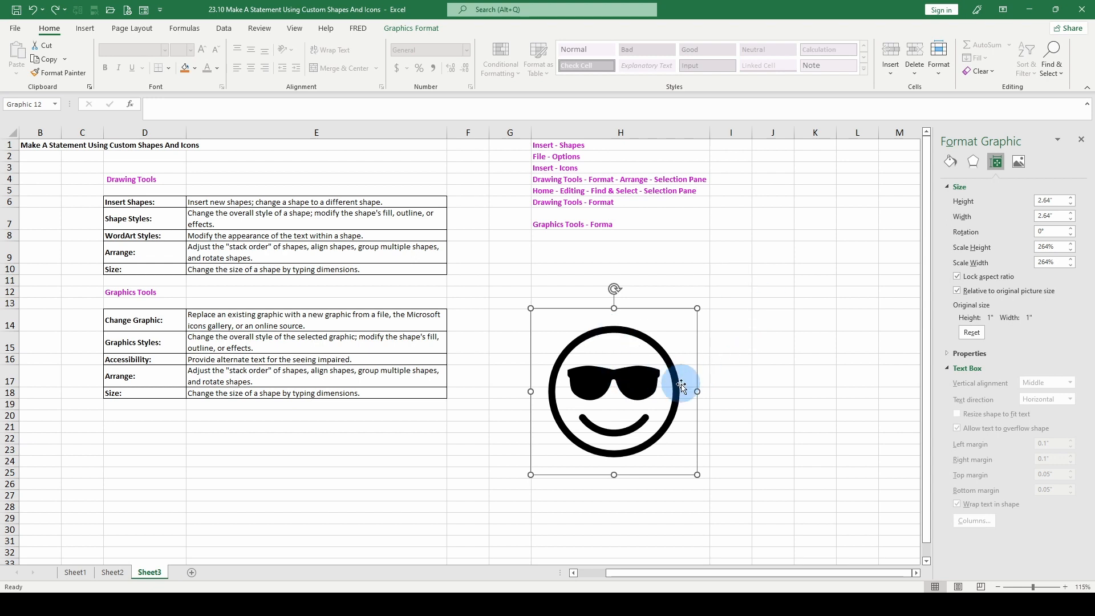
Narrow the smiley graphic to about 2.37" wide and rotate it upside down to 180° and back to 0°
left_click_drag(615, 289, 708, 386)
left_click_drag(608, 307, 653, 325)
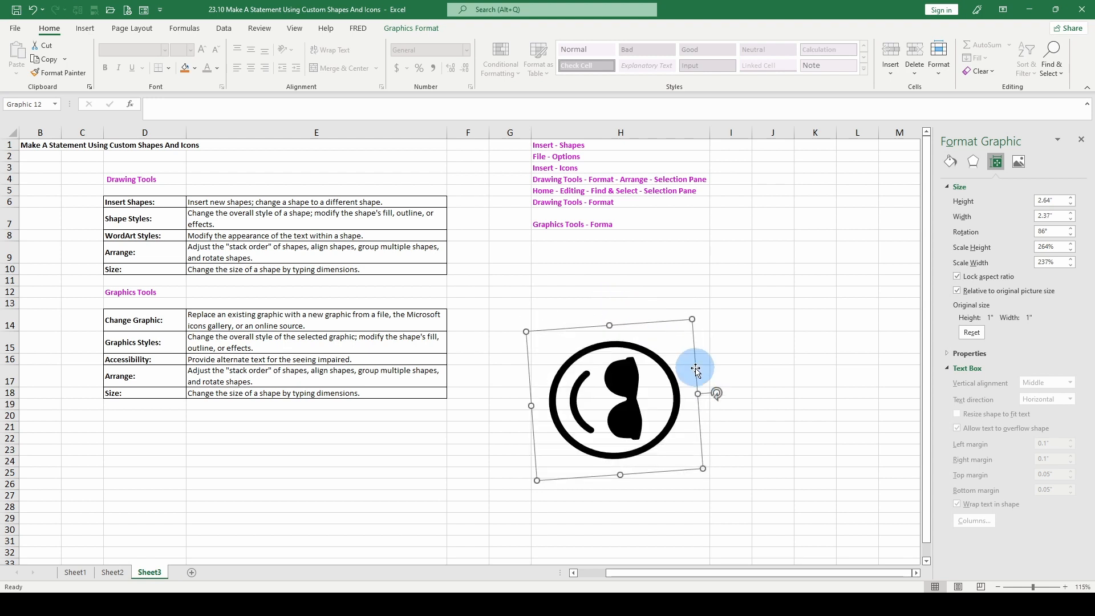
left_click_drag(716, 393, 616, 491)
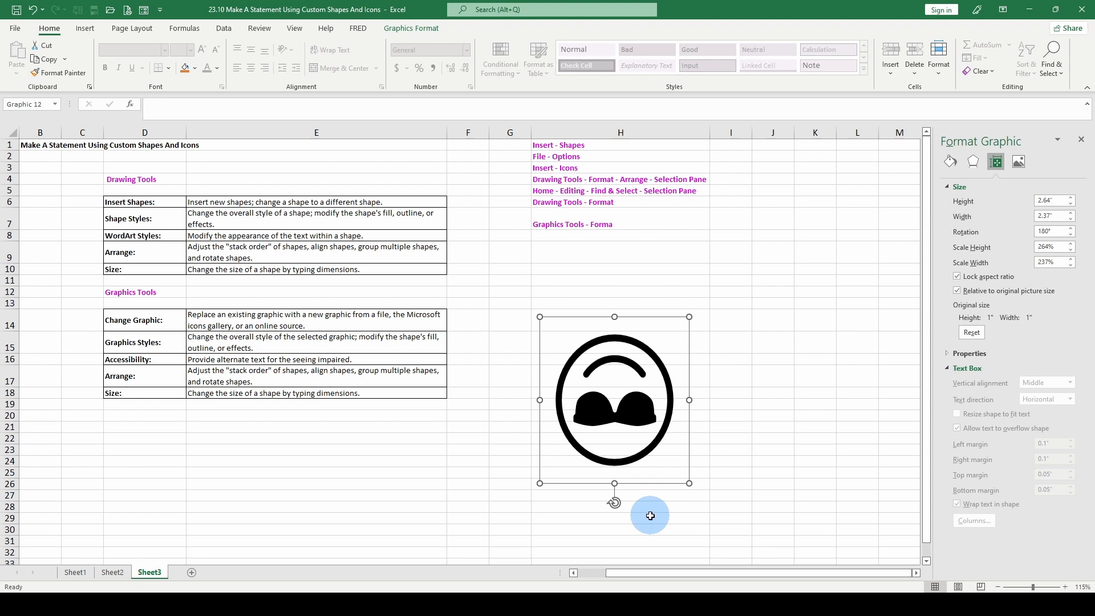
left_click_drag(620, 503, 591, 244)
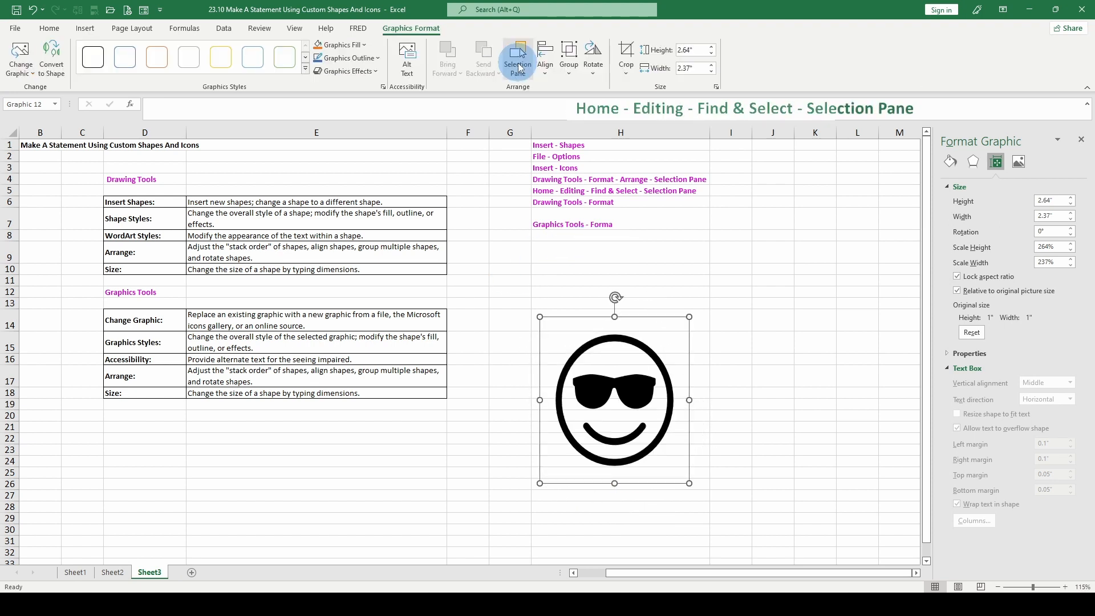
List the sheet's objects in the Selection Pane, hide the smiley graphic and show it again
left_click(520, 68)
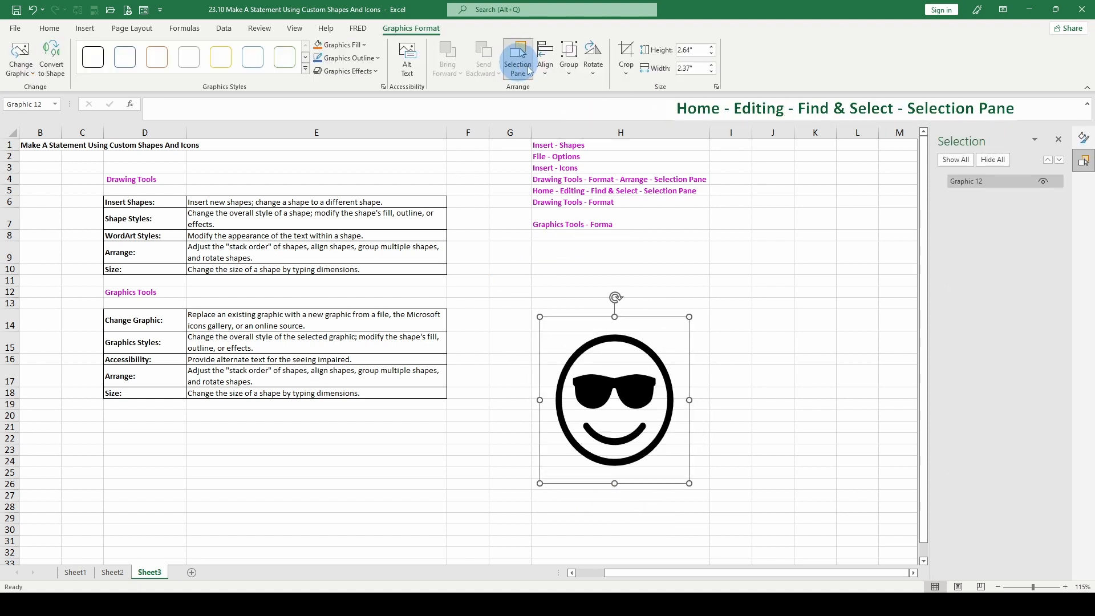
left_click(1043, 181)
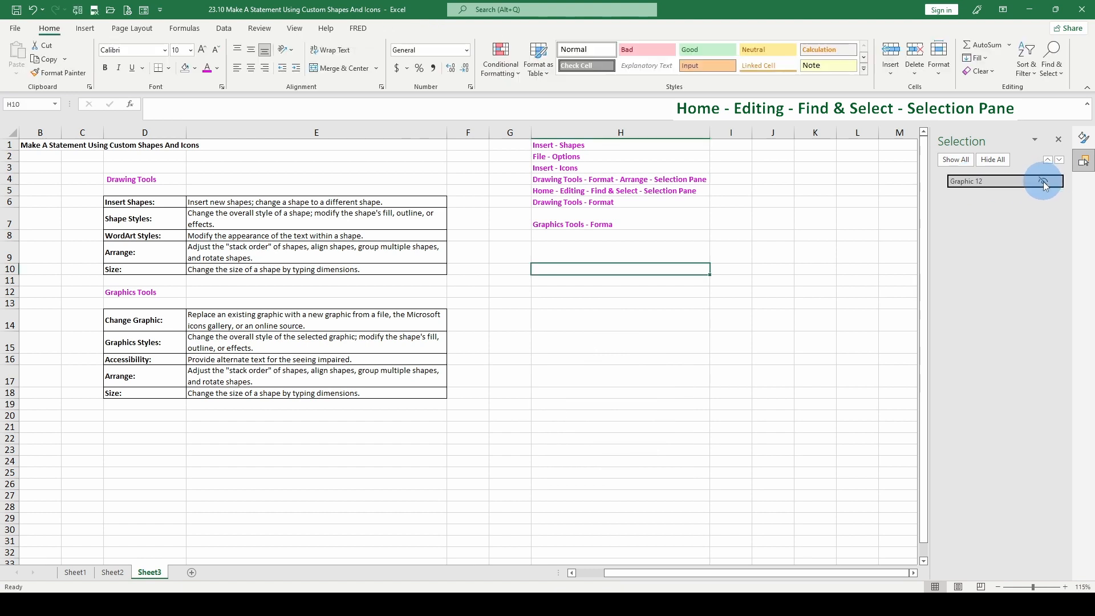
left_click(1043, 181)
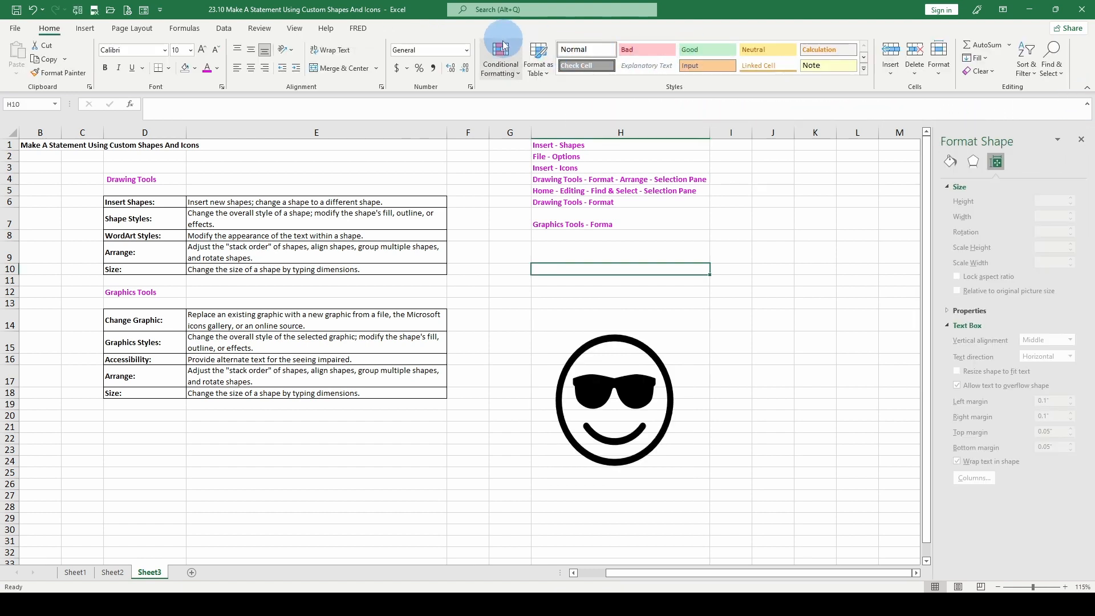
Convert the smiley graphic into separate editable shapes
left_click(622, 367)
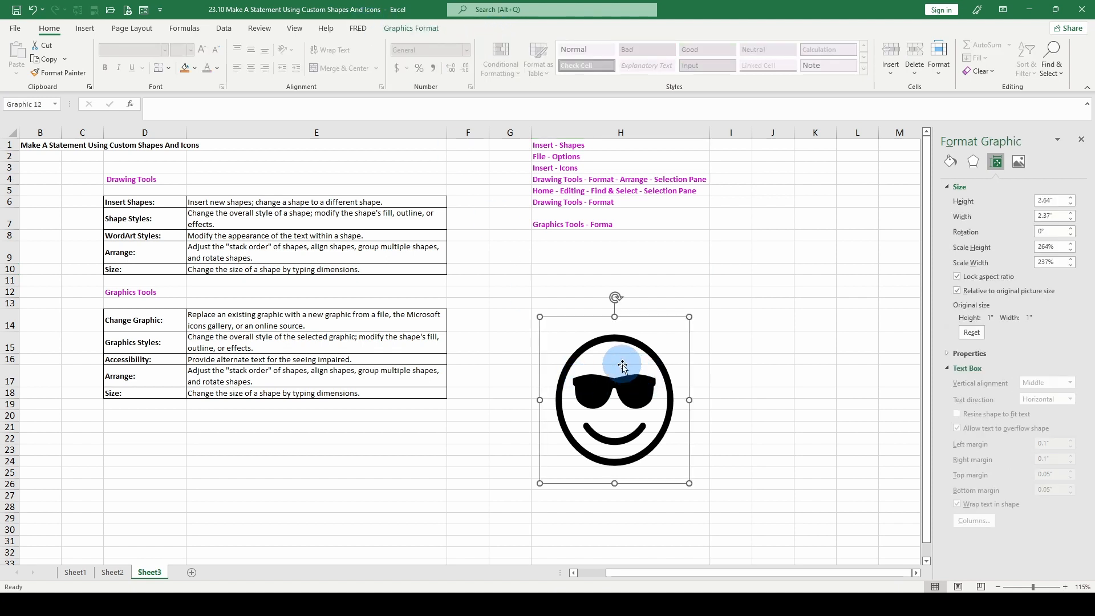
left_click(416, 29)
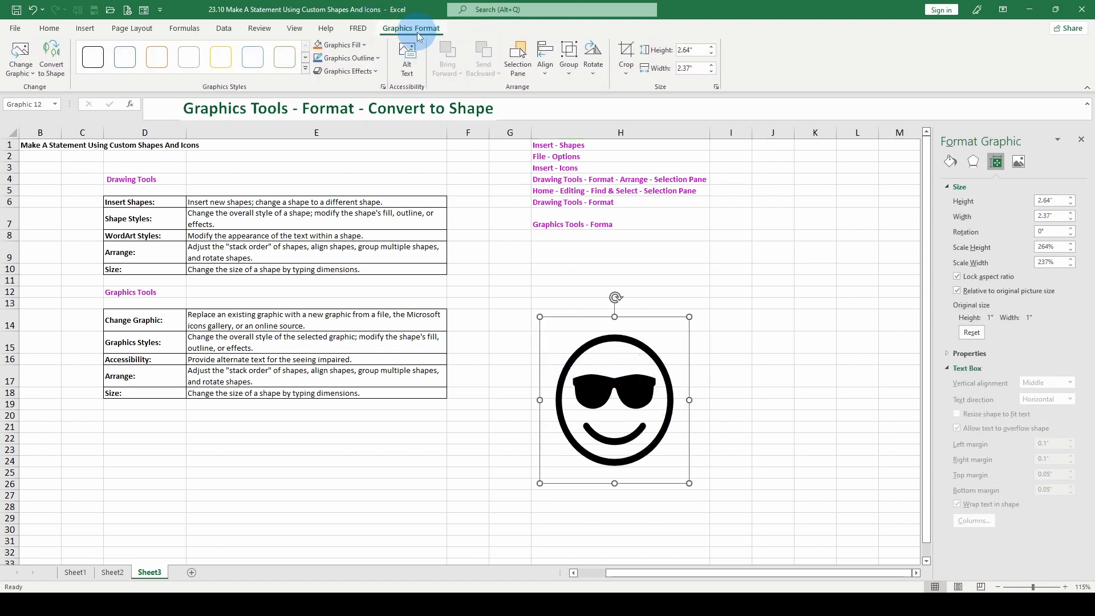
left_click(57, 54)
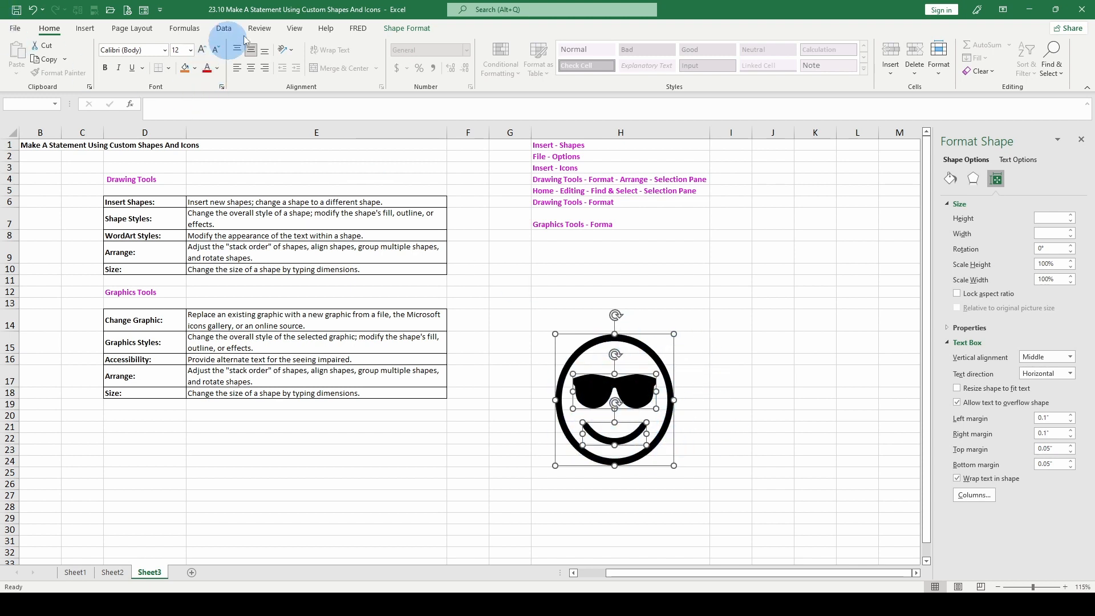
left_click(409, 28)
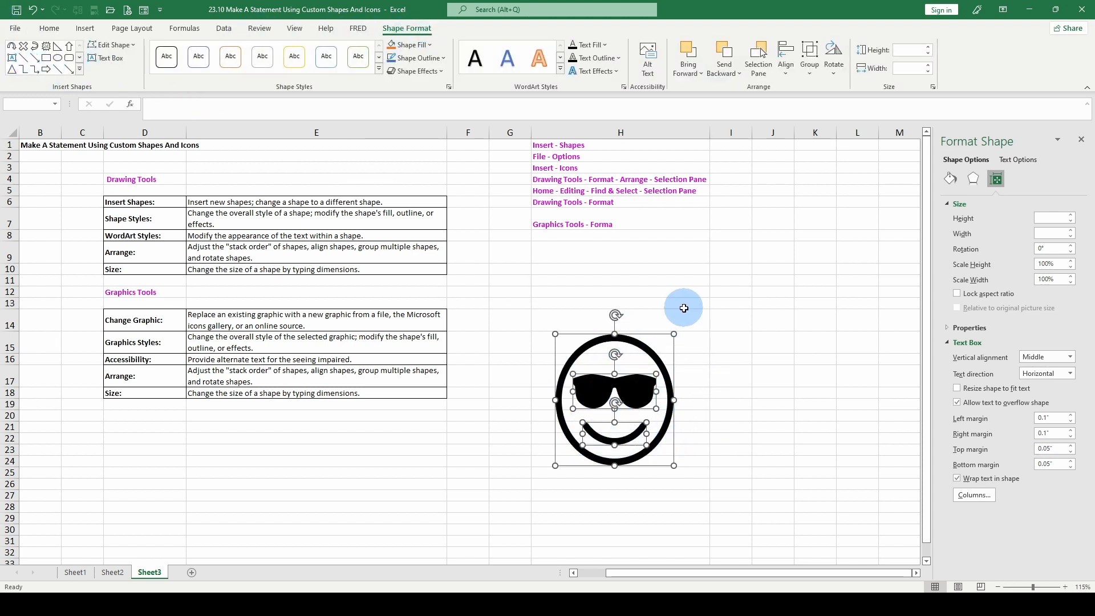
Insert a stock image of a curved white building against a blue sky
left_click(85, 28)
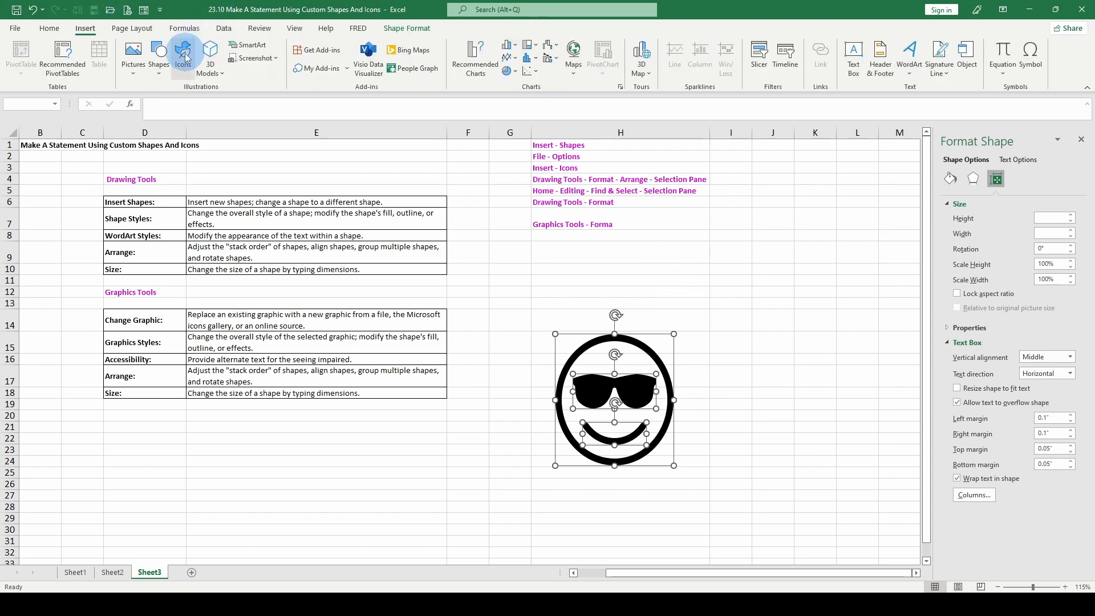
left_click(133, 57)
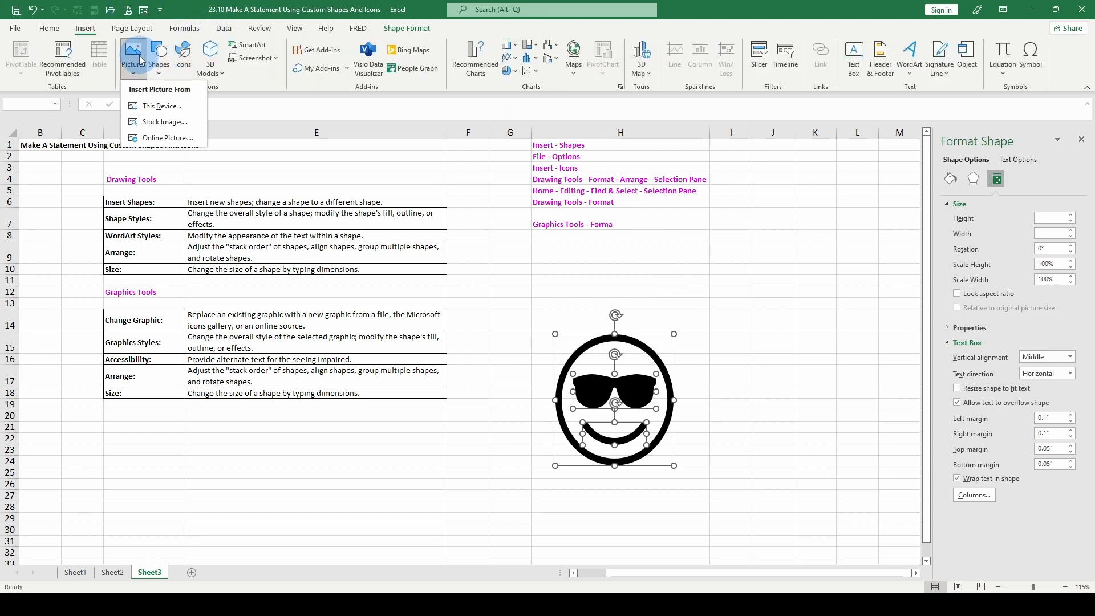
left_click(146, 123)
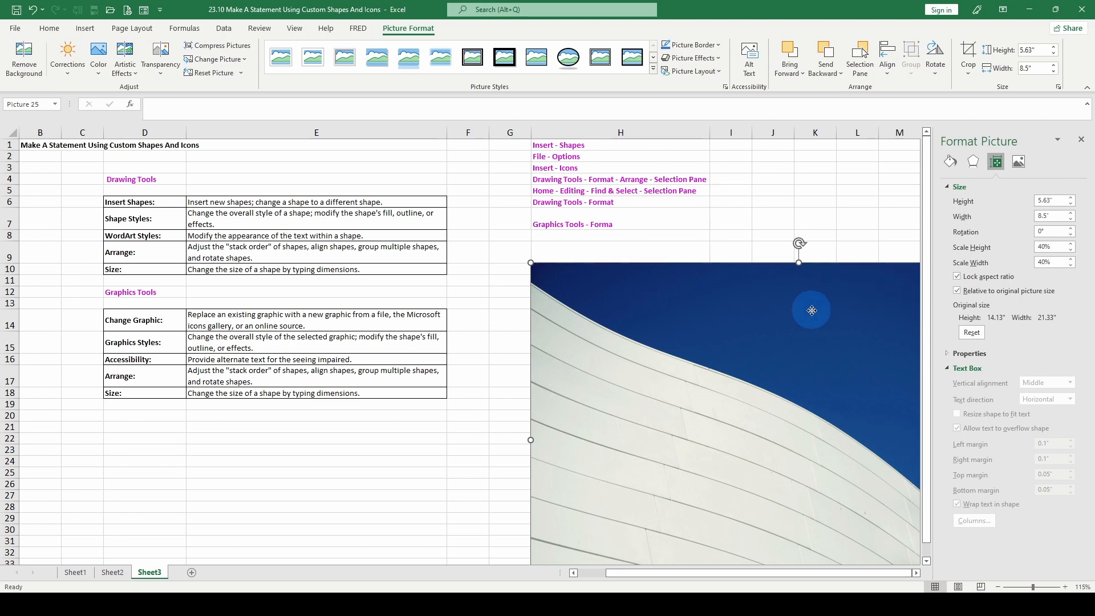
Shrink the building picture to about 2.61" high and 3.94" wide and place it over the smiley shapes
left_click_drag(875, 308, 548, 232)
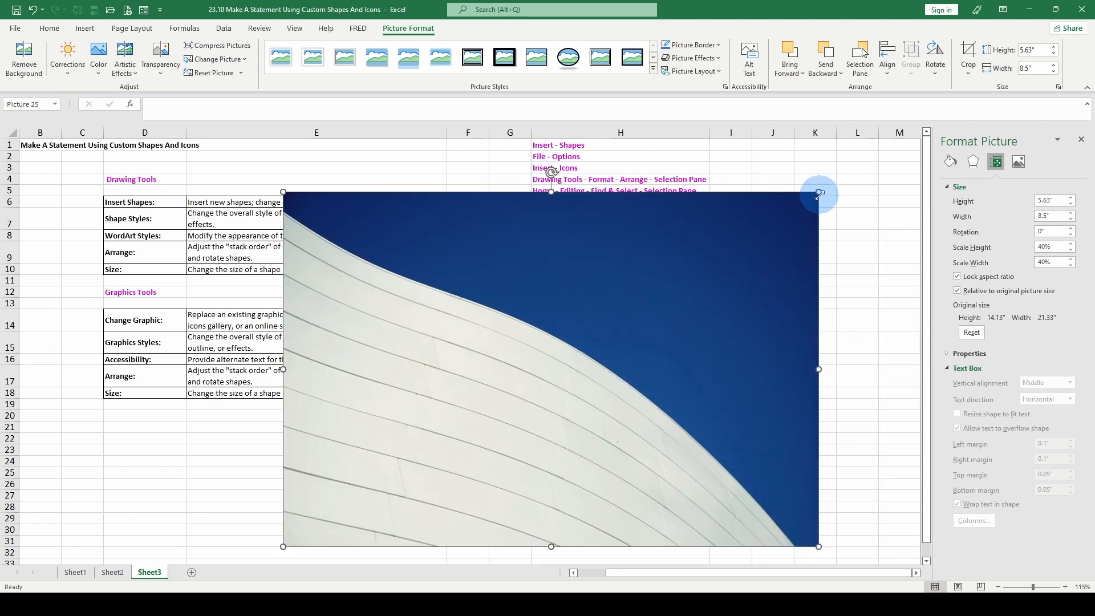
left_click_drag(819, 194, 623, 322)
left_click_drag(416, 386, 609, 347)
left_click_drag(715, 367, 707, 367)
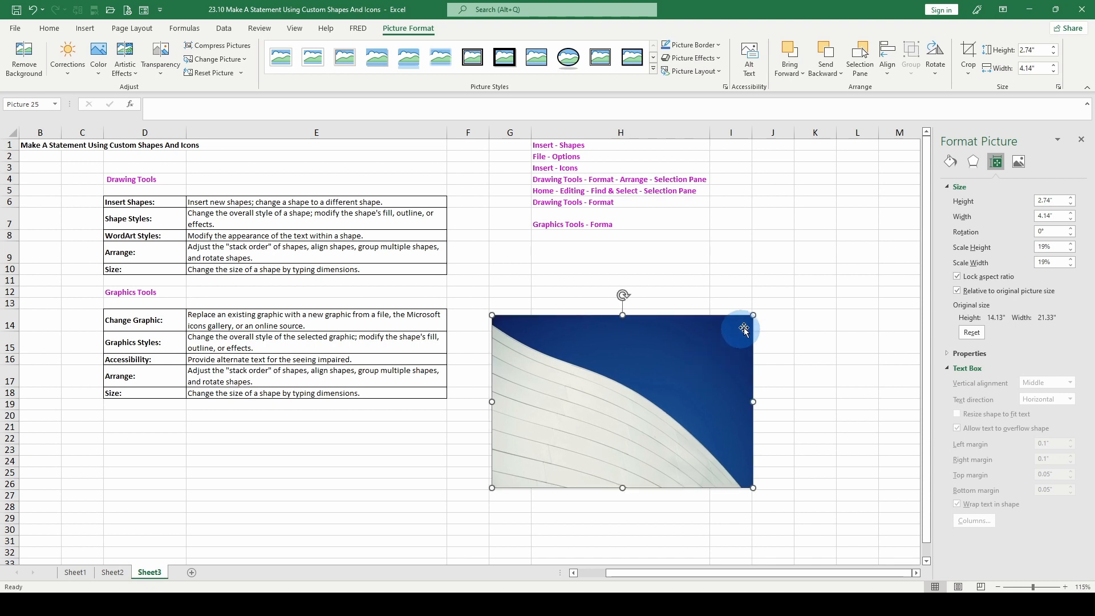
left_click_drag(752, 316, 741, 323)
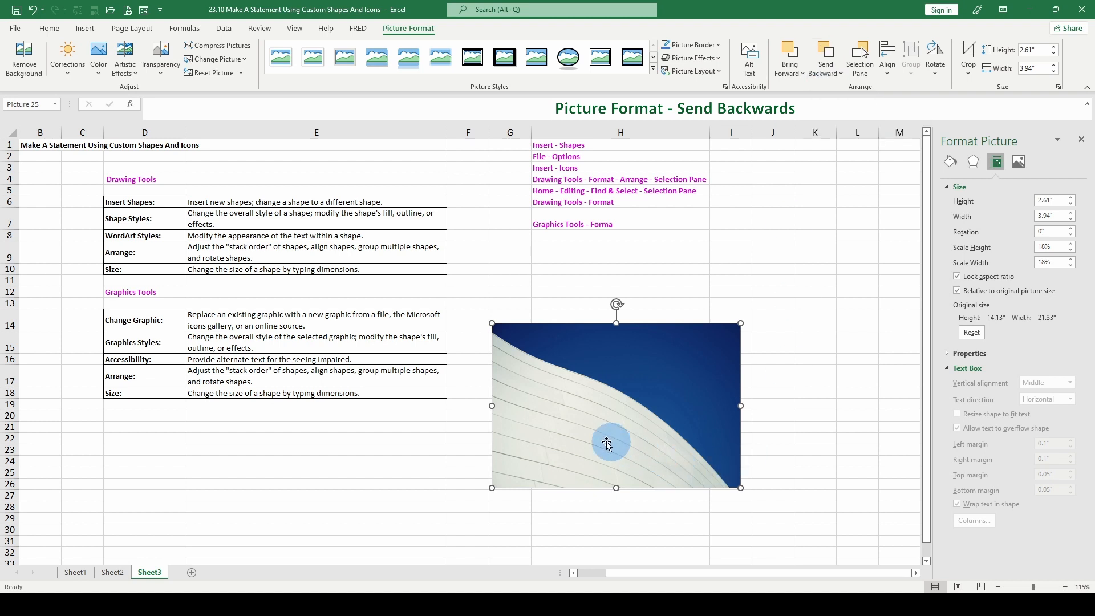
Send the building picture backward one level at a time until it lies behind the smiley shapes
left_click(829, 71)
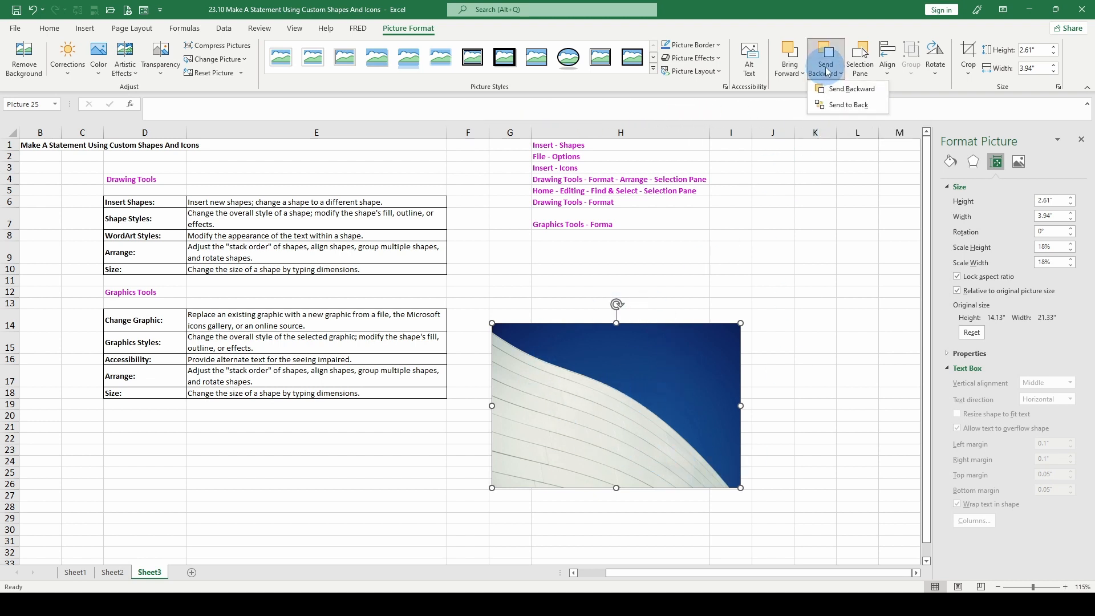
left_click(836, 89)
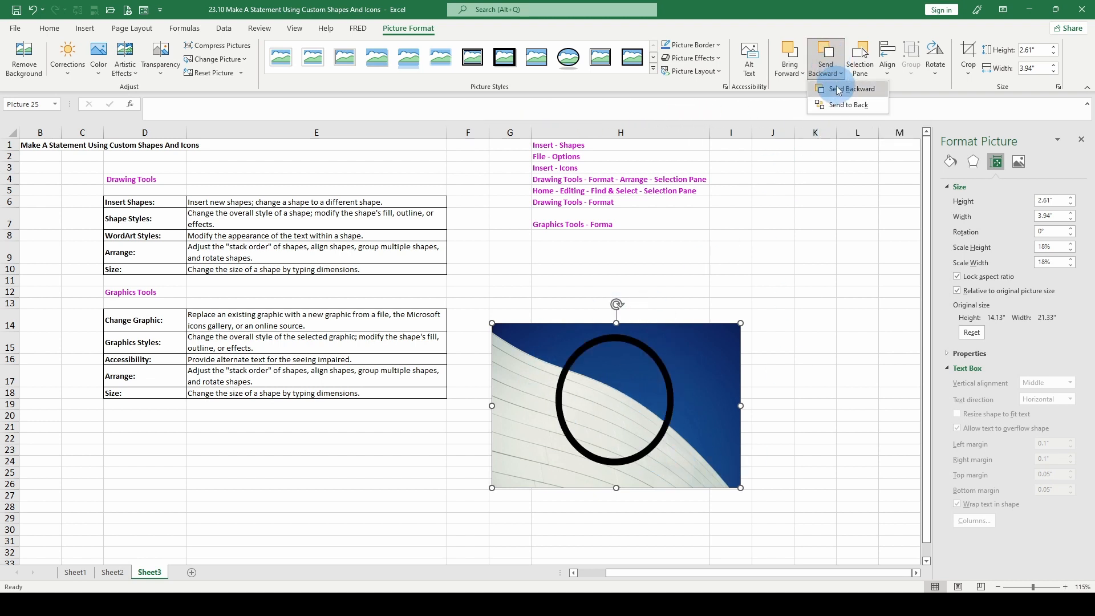
left_click(839, 73)
left_click(837, 90)
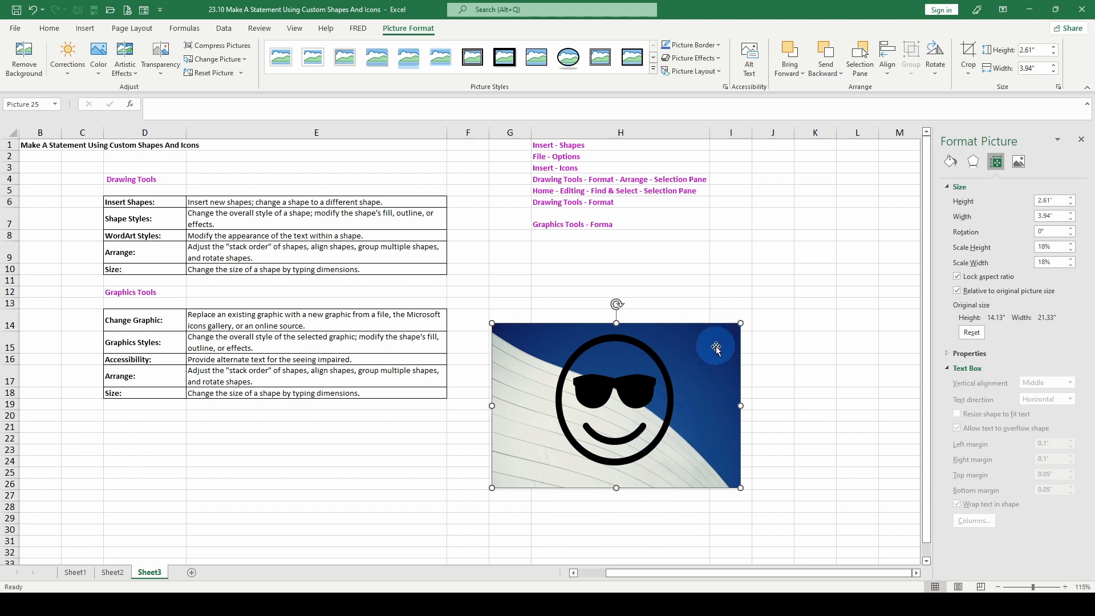
Bring the building picture forward three levels, in front of all the smiley shapes
left_click(798, 73)
left_click(803, 89)
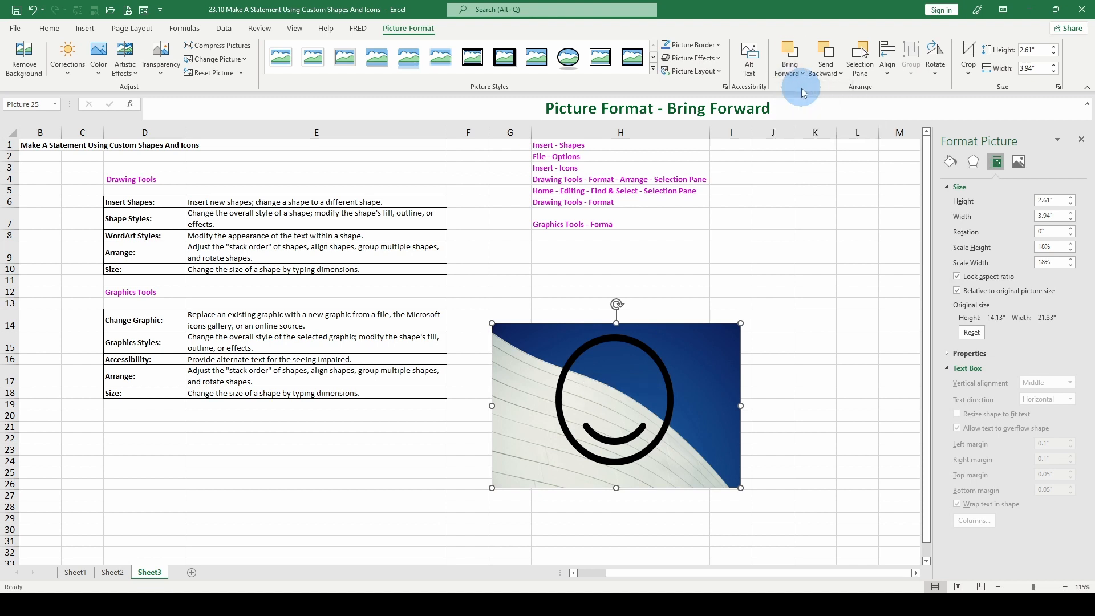
left_click(799, 73)
left_click(798, 89)
left_click(798, 72)
left_click(797, 90)
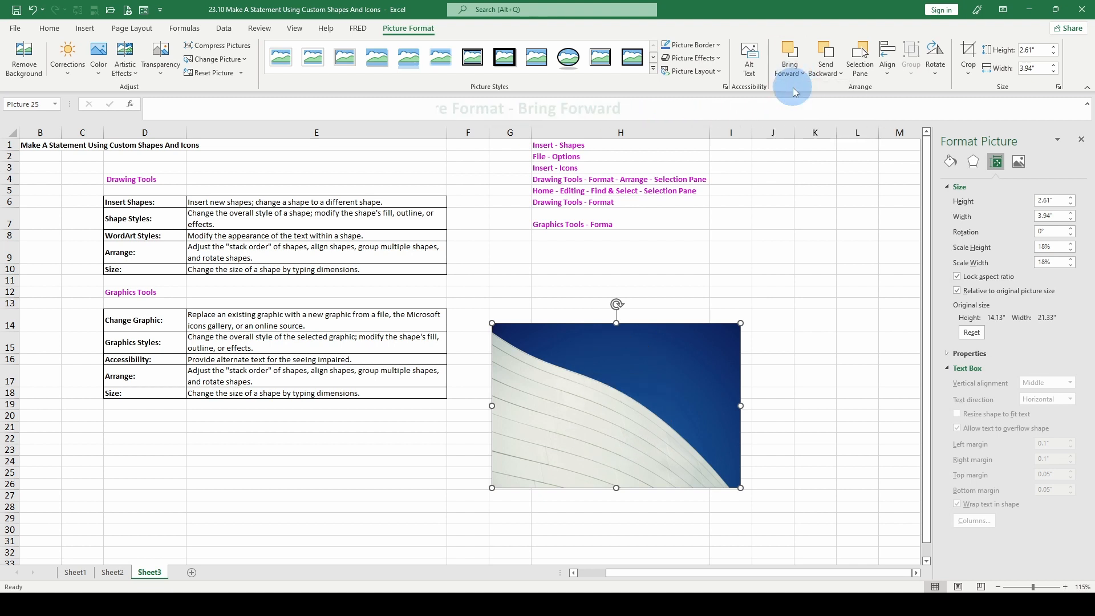
Send the building picture backward three levels, behind the circle, smile and sunglasses shapes
left_click(830, 72)
left_click(834, 89)
left_click(830, 72)
left_click(834, 89)
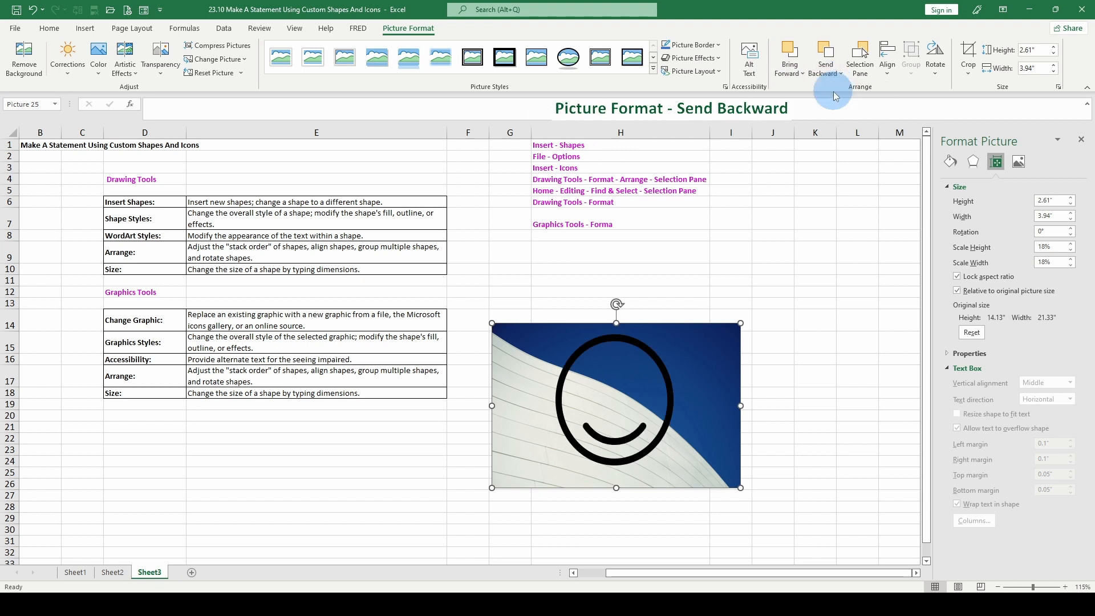
left_click(830, 73)
left_click(834, 90)
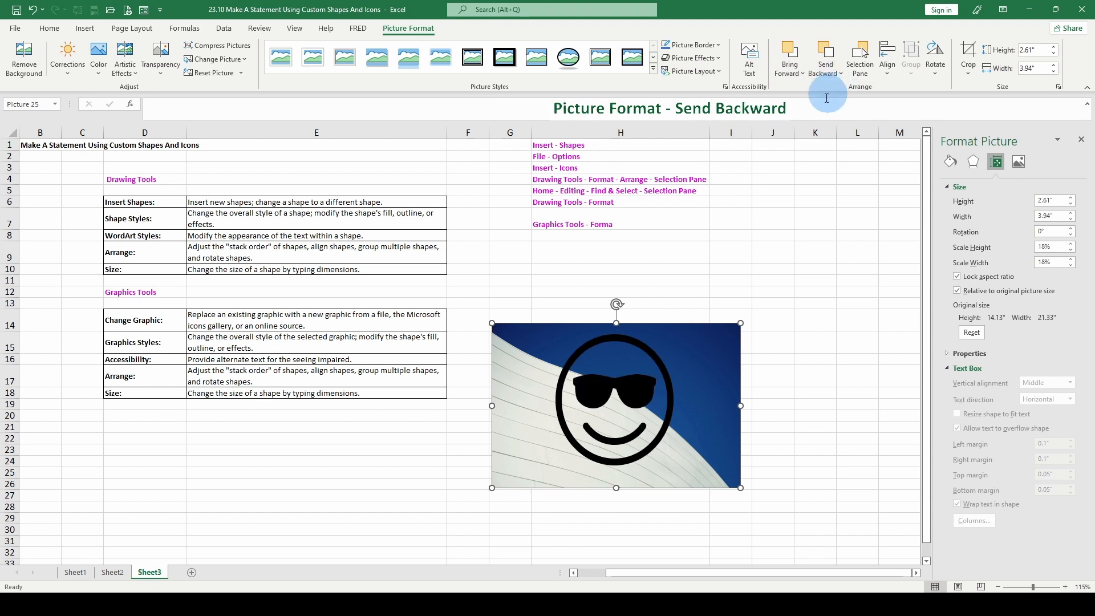
Toggle the Snap to Shape alignment option and switch it back again
left_click(888, 64)
left_click(914, 239)
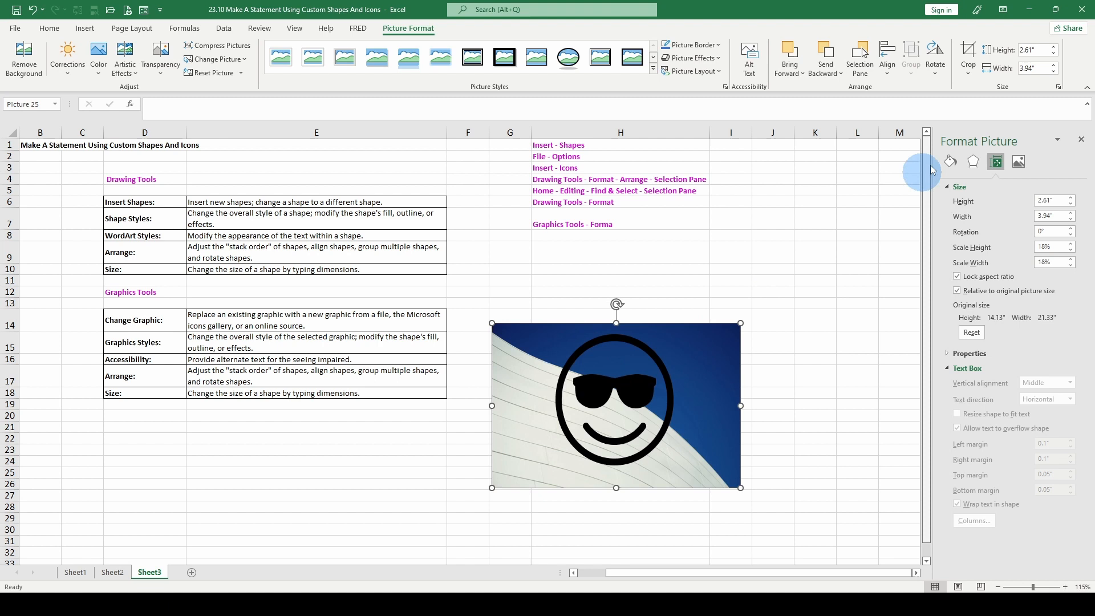
left_click(890, 75)
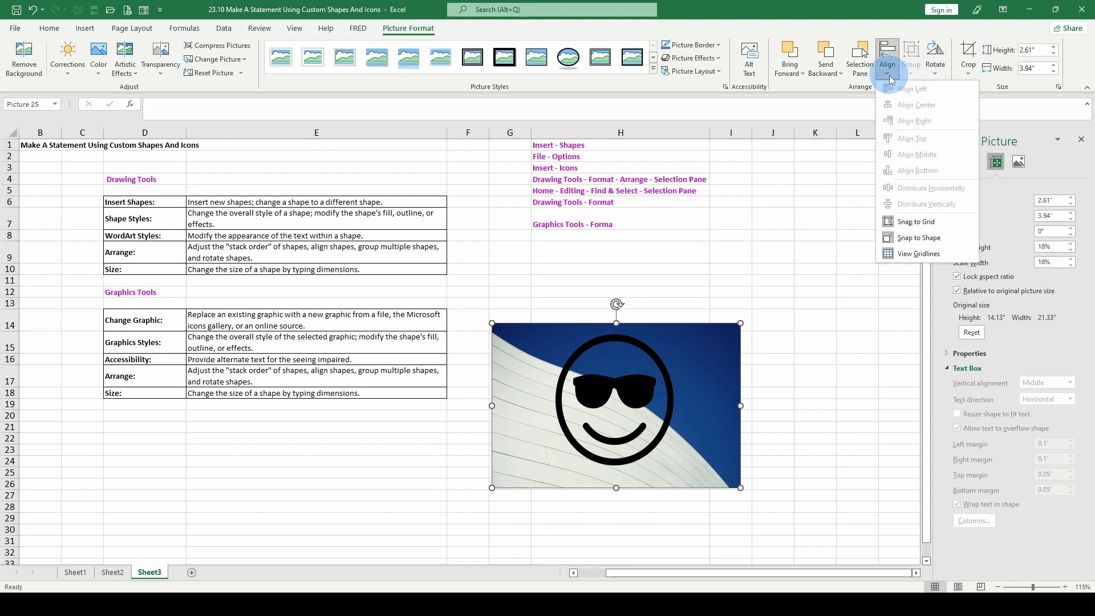
left_click(919, 238)
left_click(889, 74)
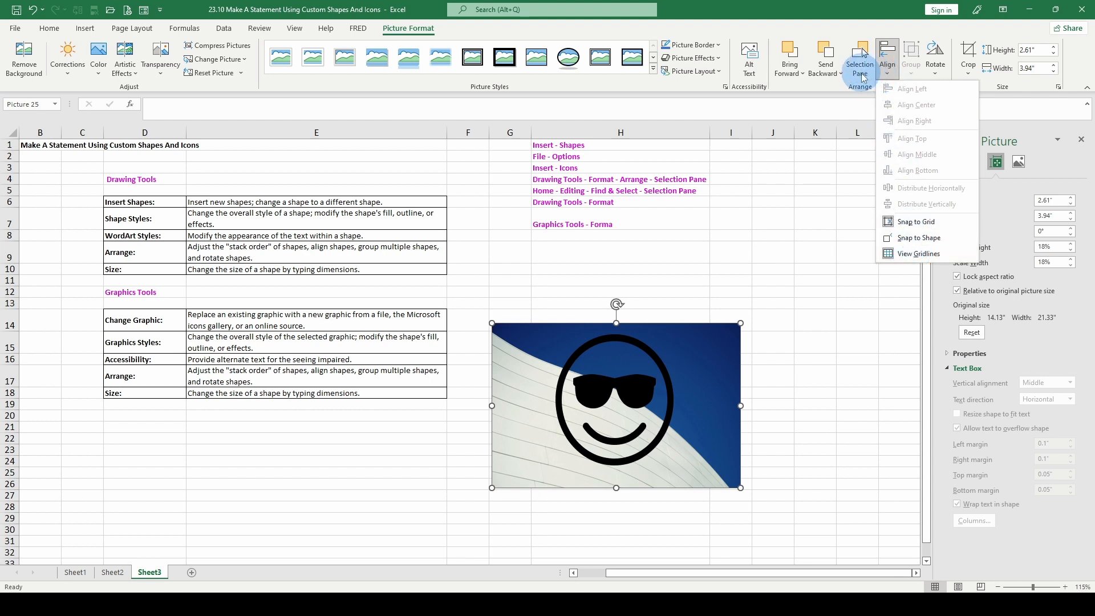
Open the alt text of the building picture and select its description
left_click(750, 59)
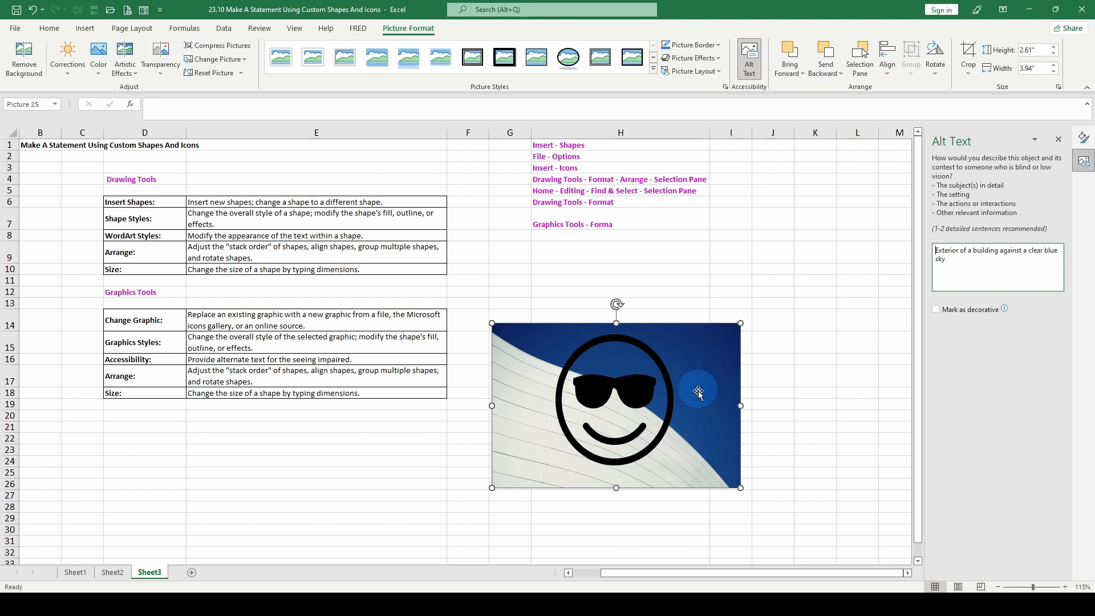
triple_click(945, 260)
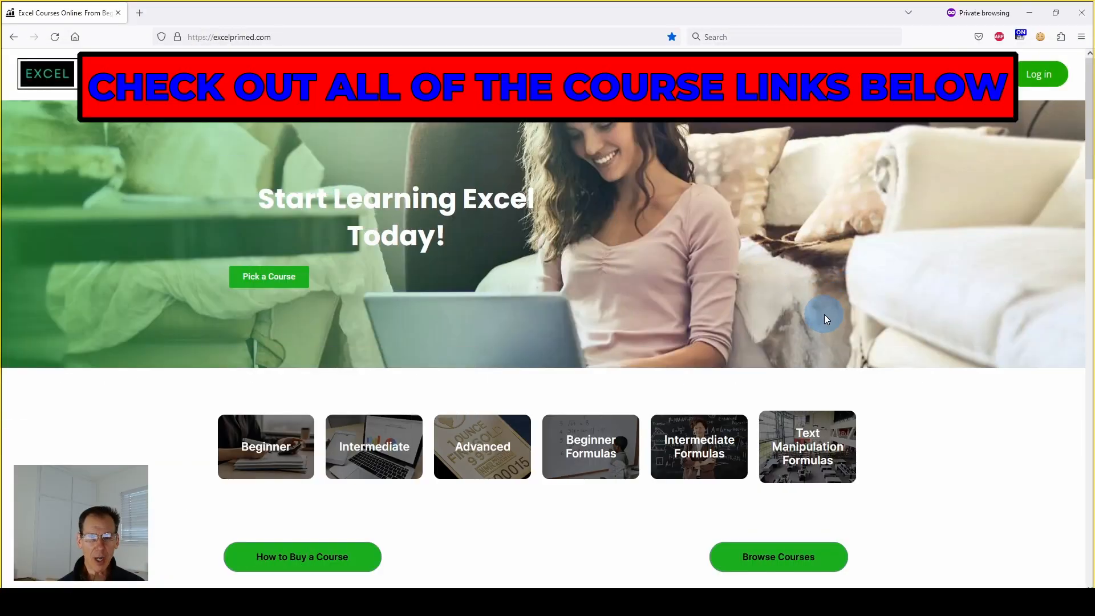
Switch to the excelprimed.com site in the browser and look through the list of Excel courses
scroll(822, 315, "down", 5)
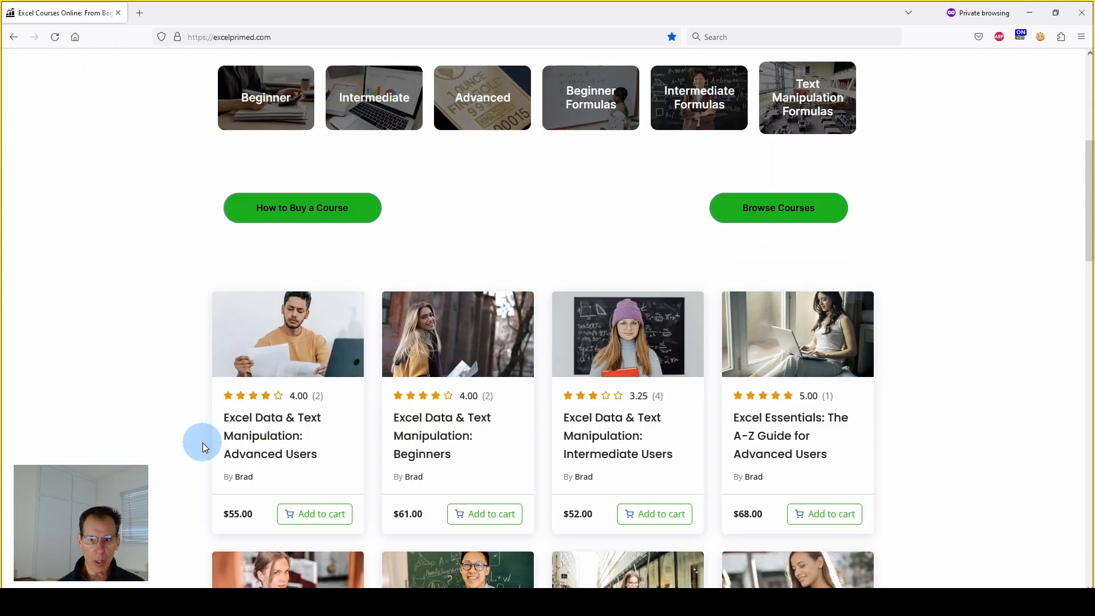
scroll(203, 442, "down", 2)
scroll(822, 283, "down", 1)
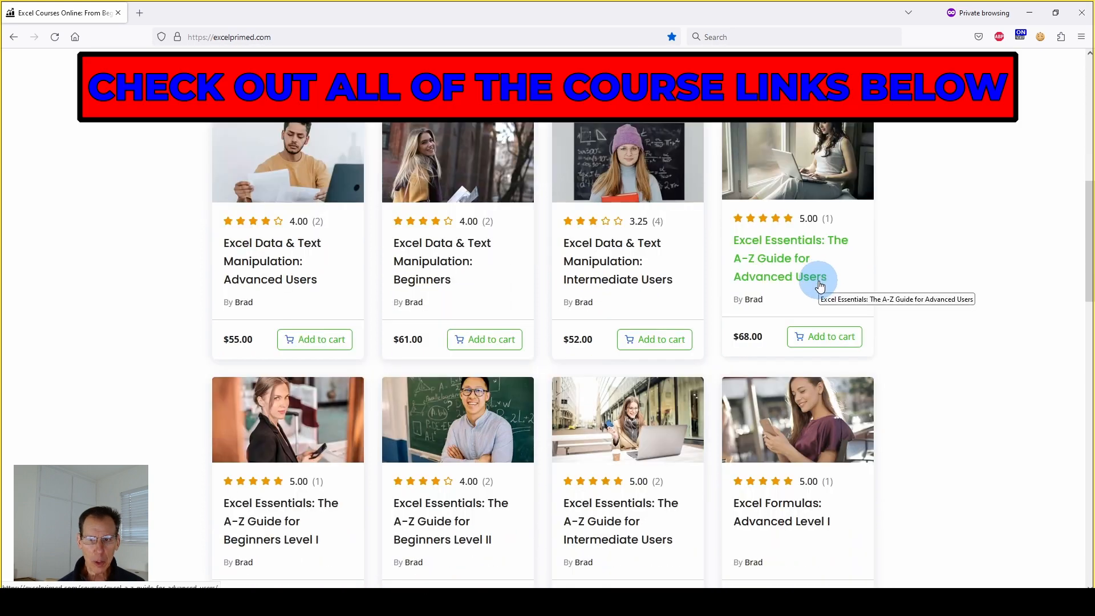
scroll(819, 285, "up", 1)
scroll(817, 280, "down", 1)
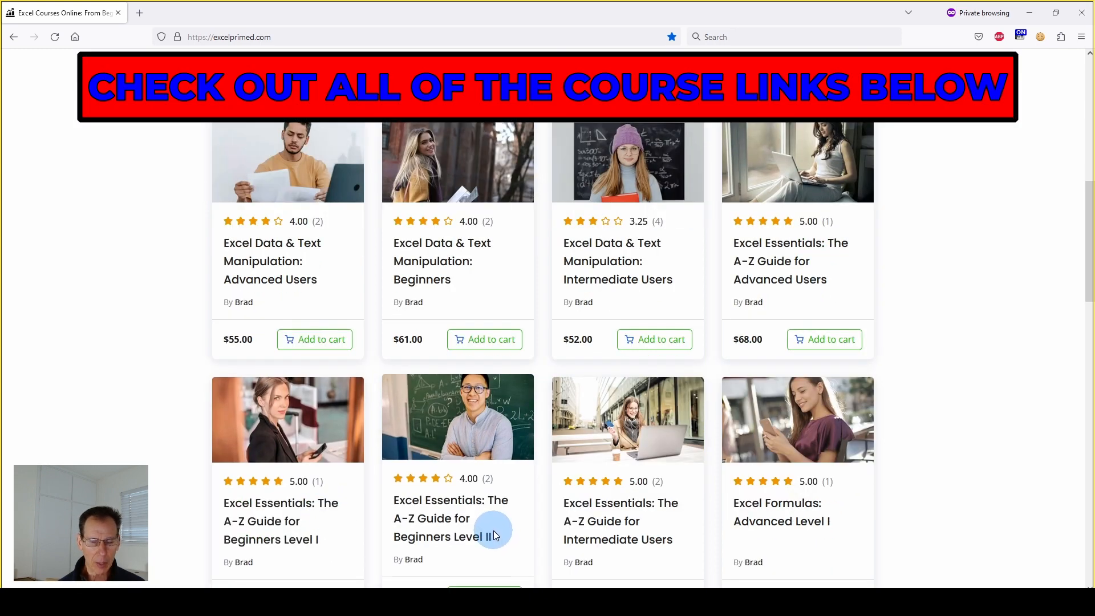
scroll(593, 447, "down", 1)
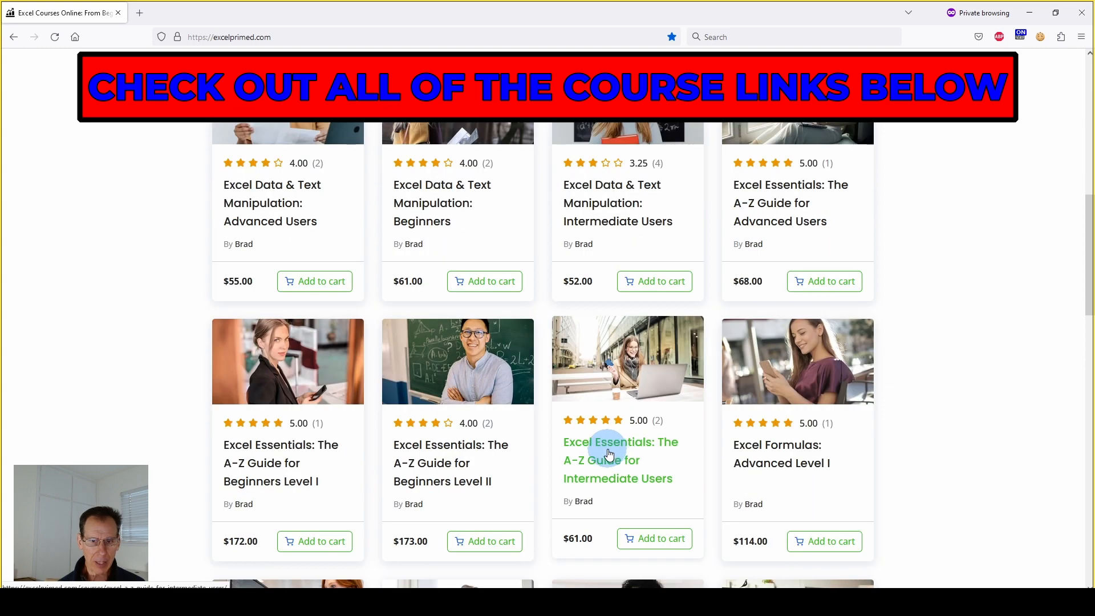
scroll(610, 453, "down", 1)
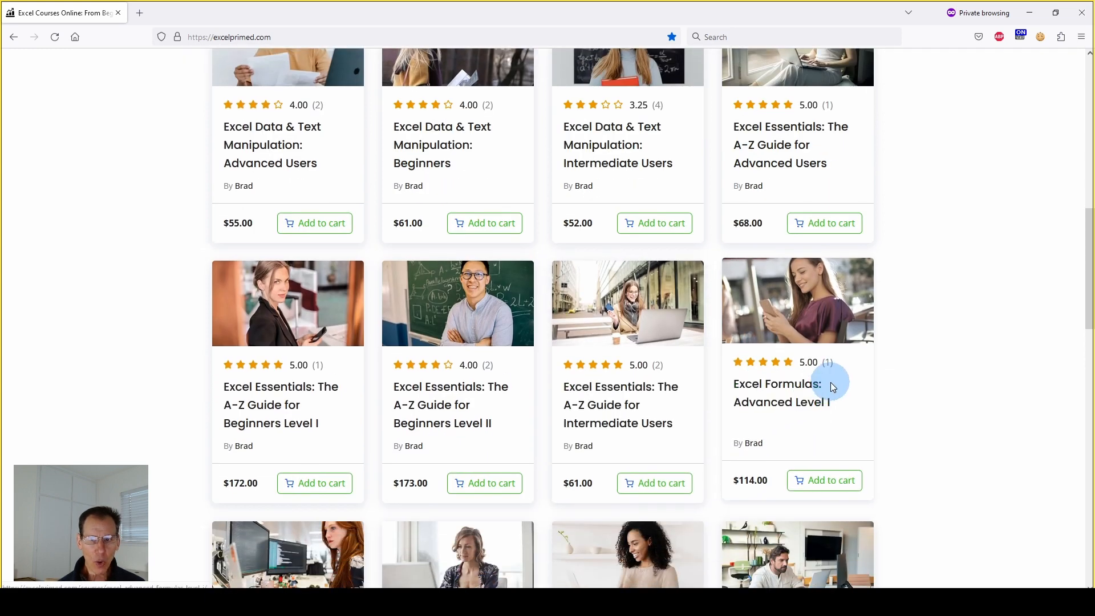
scroll(830, 382, "down", 1)
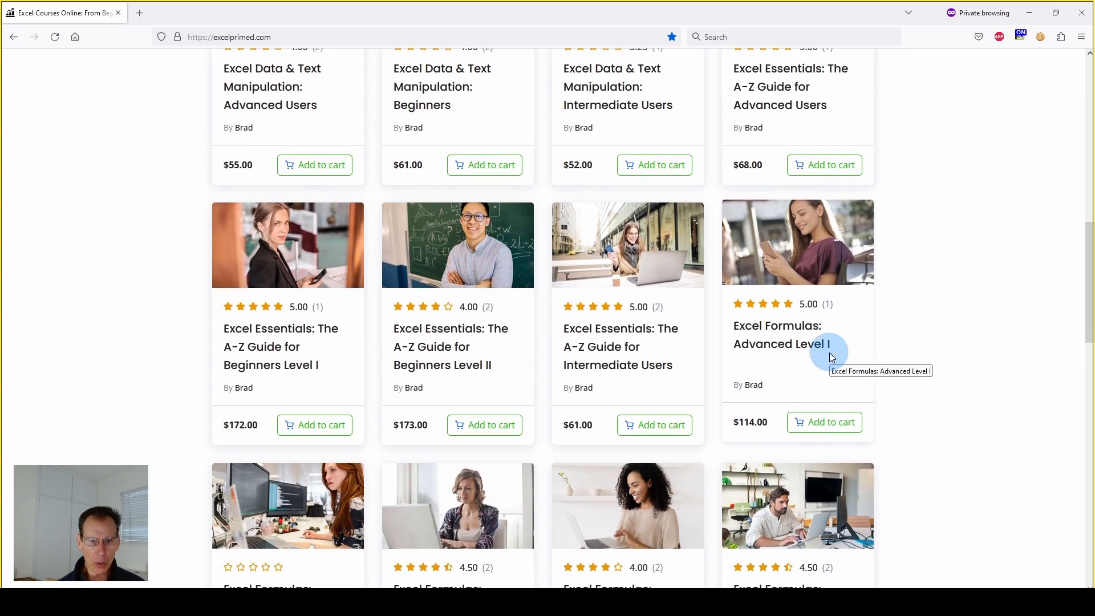
scroll(532, 501, "down", 1)
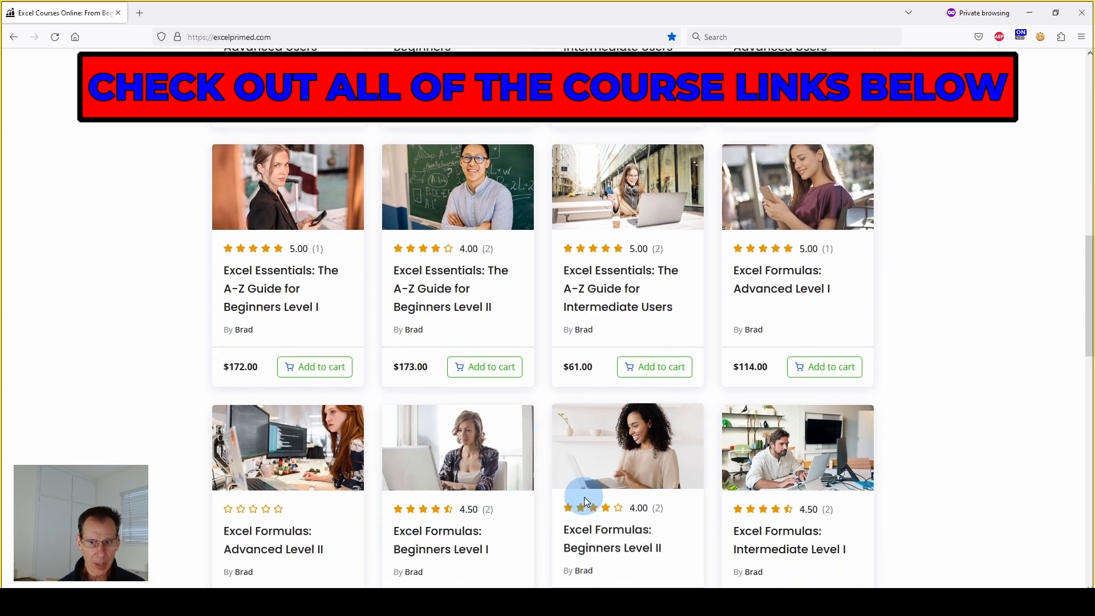
Look further through the Excel Essentials and Excel Formulas courses in the site's course list
scroll(584, 497, "down", 1)
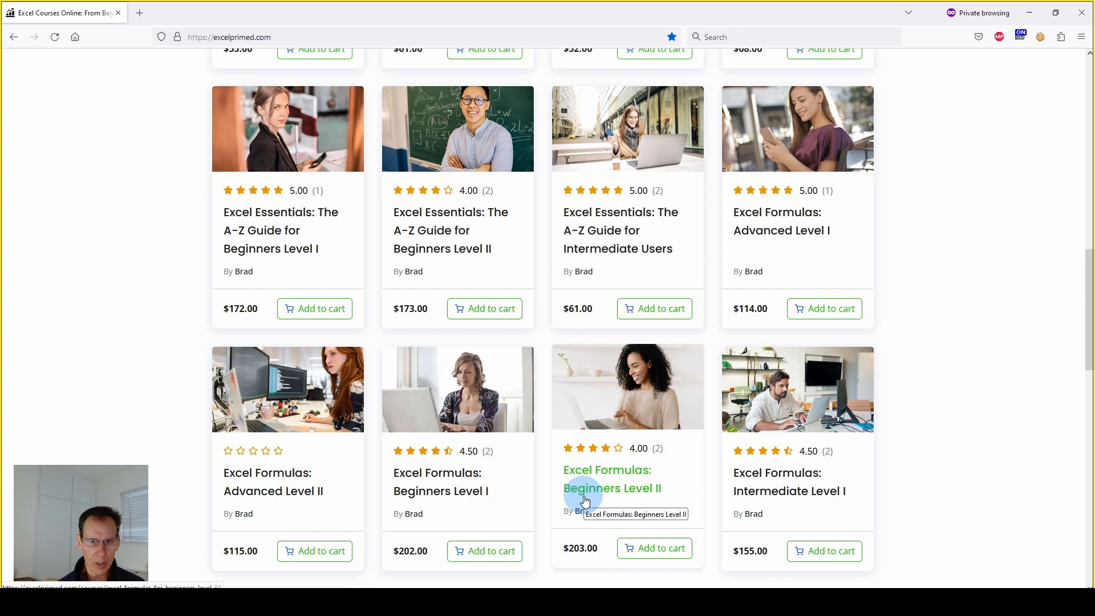
scroll(586, 501, "up", 6)
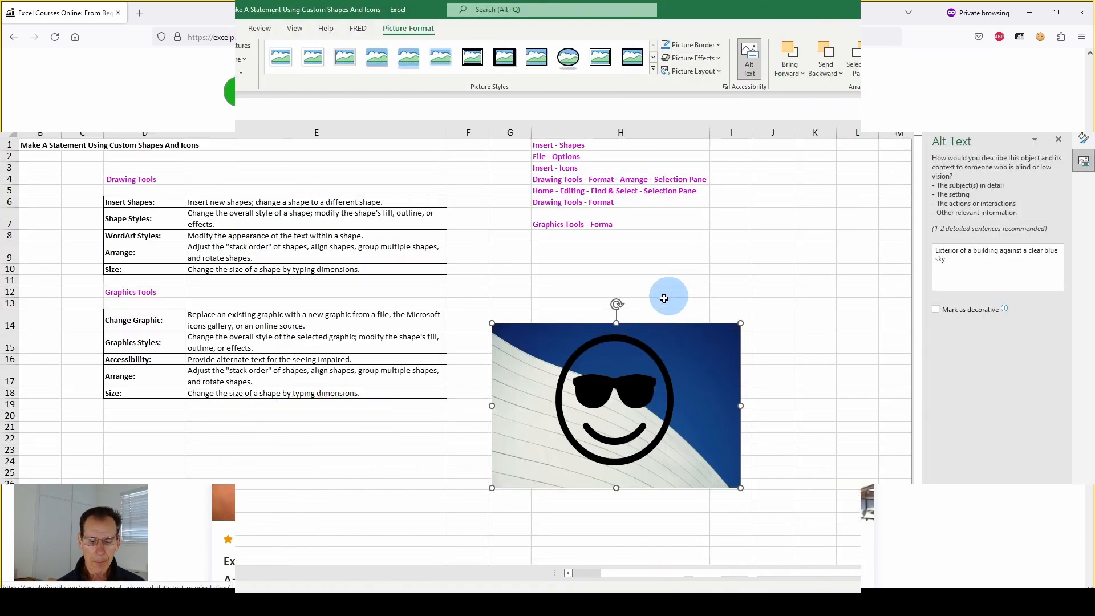
Back in the Excel worksheet, try moving the circle around the sunglasses slightly to the left, and undo the move
left_click(604, 391)
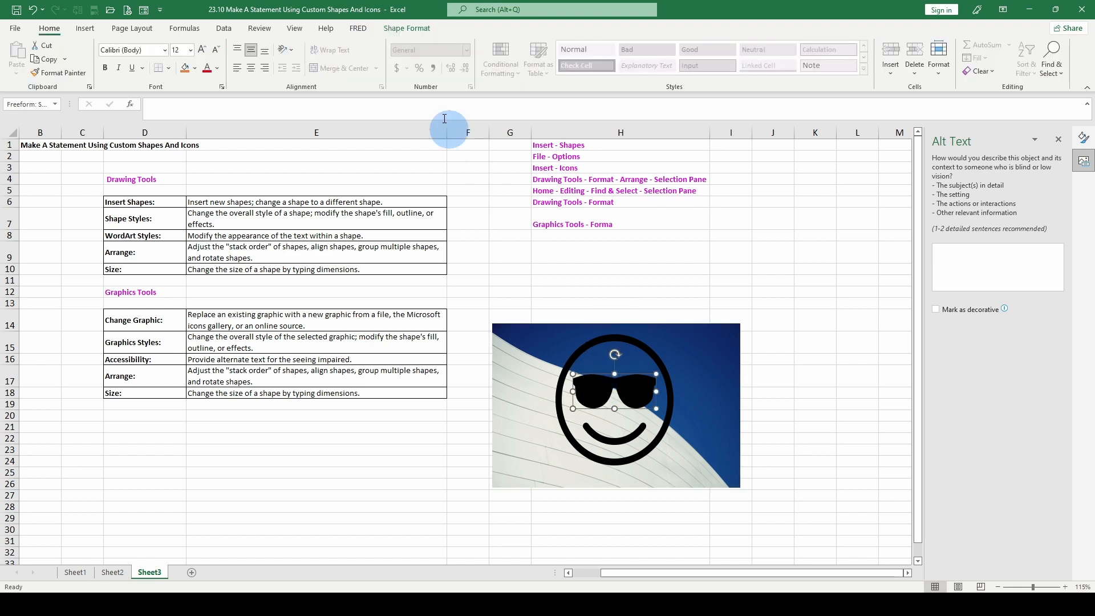
left_click_drag(582, 349, 565, 350)
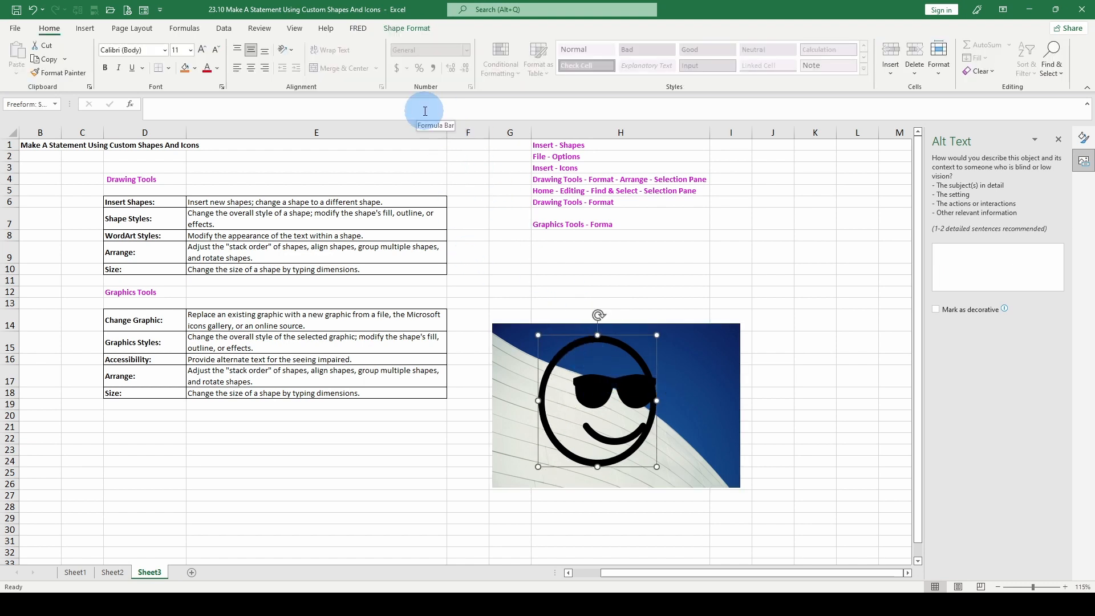
key("ctrl+z")
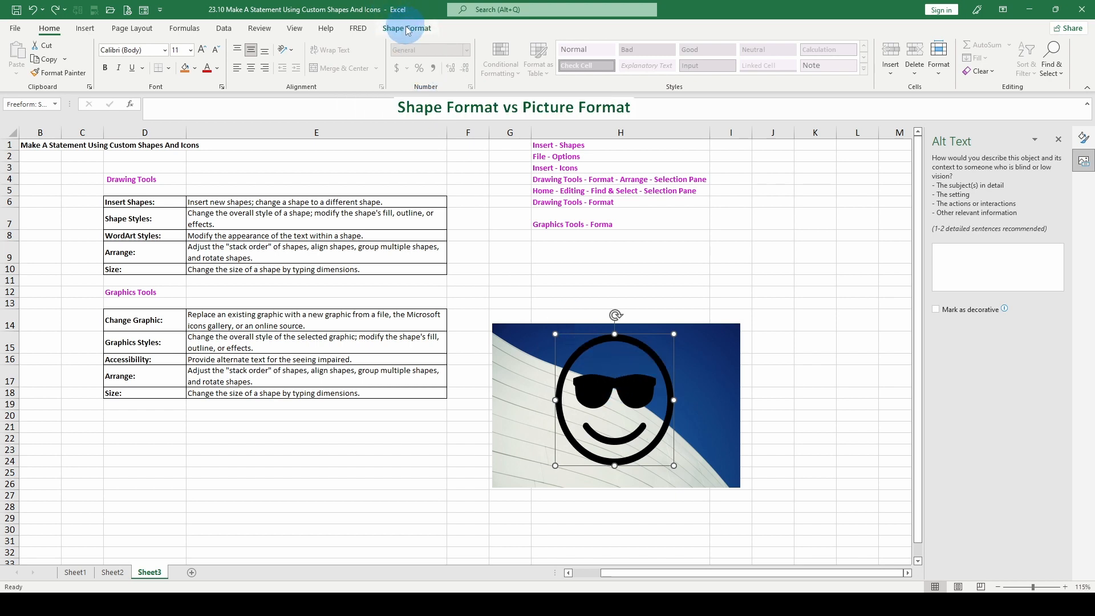
Crop the building picture to the 4:3 landscape aspect ratio
left_click(716, 355)
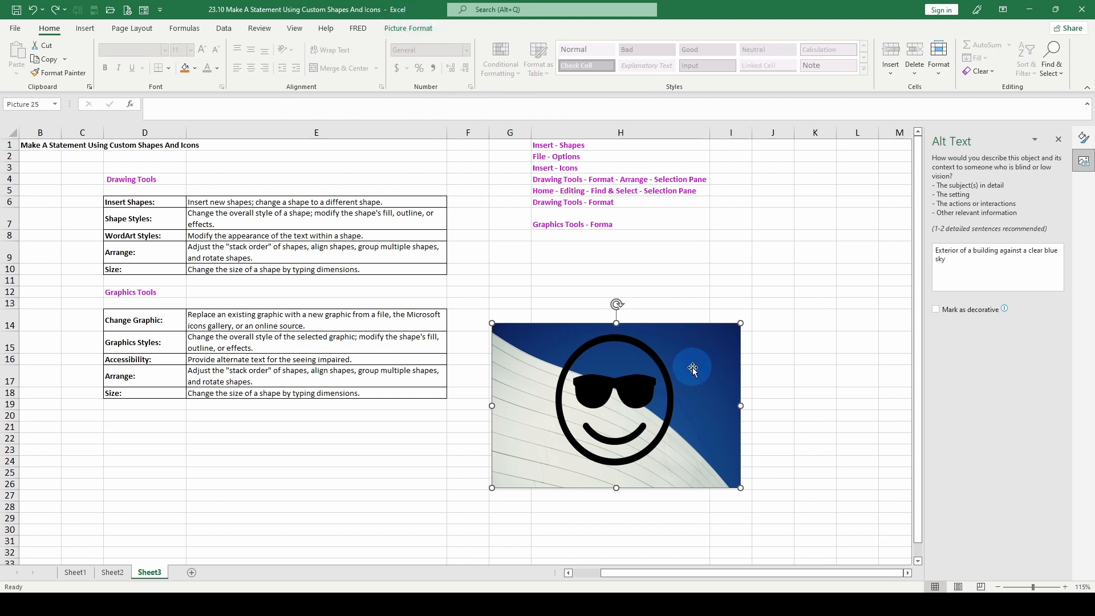
double_click(530, 383)
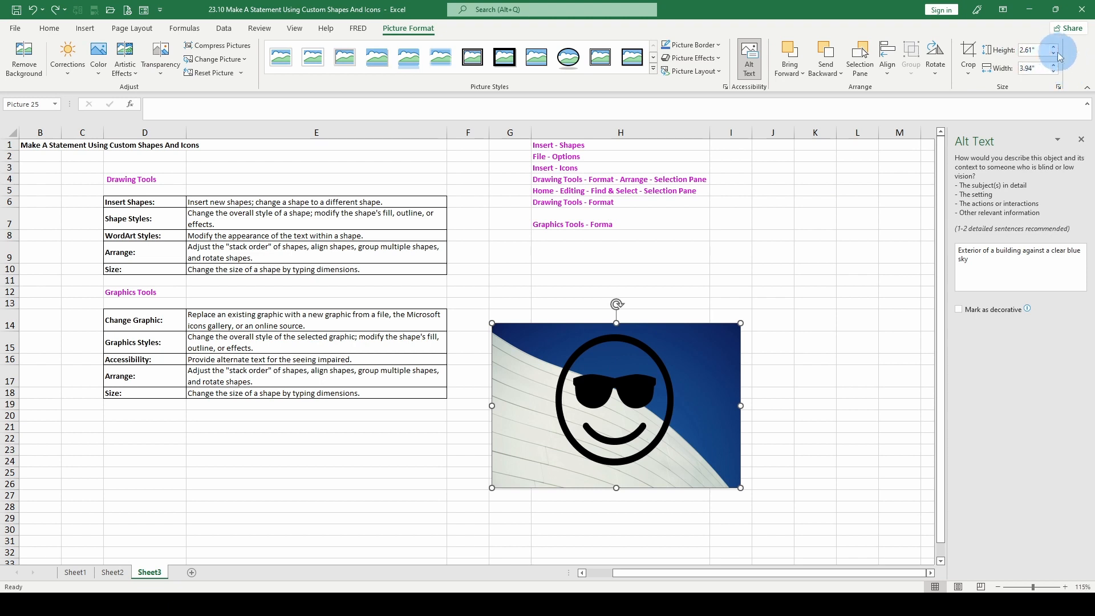
left_click(969, 74)
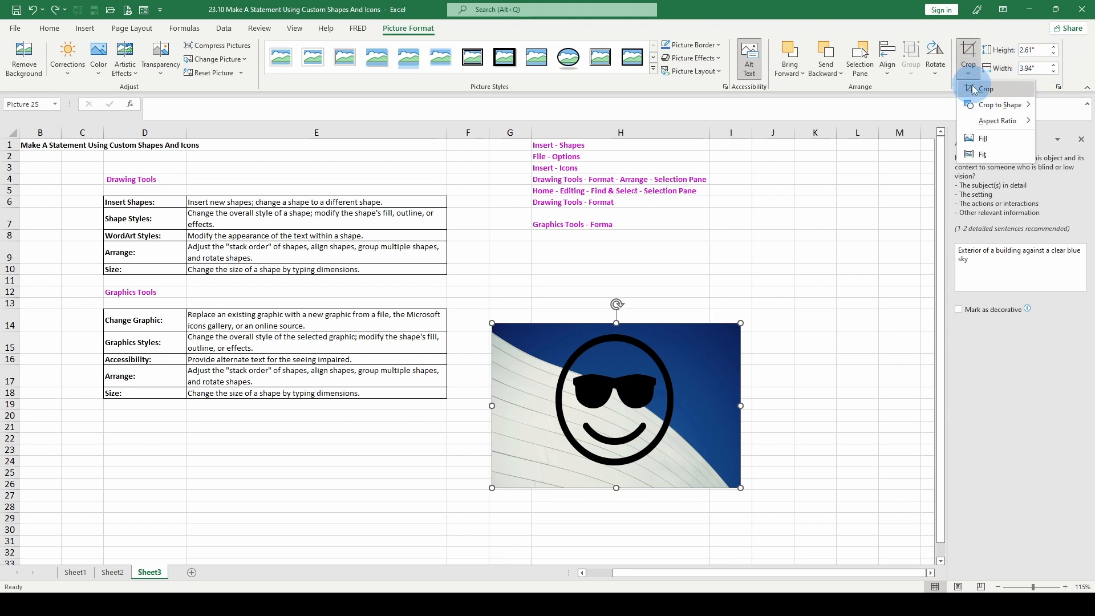
mouse_move(1005, 124)
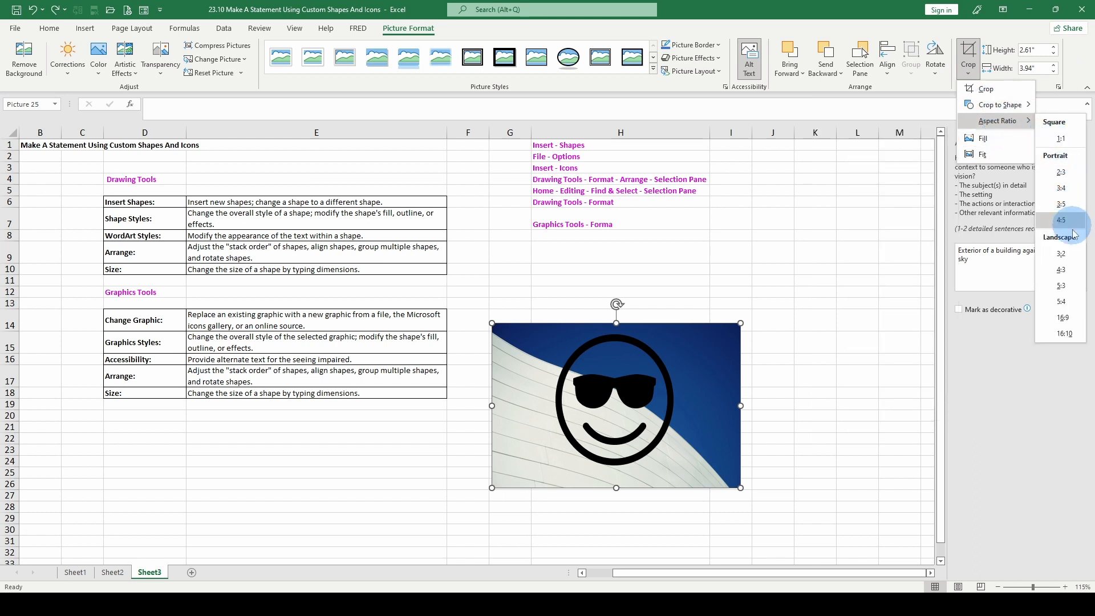
left_click(1062, 270)
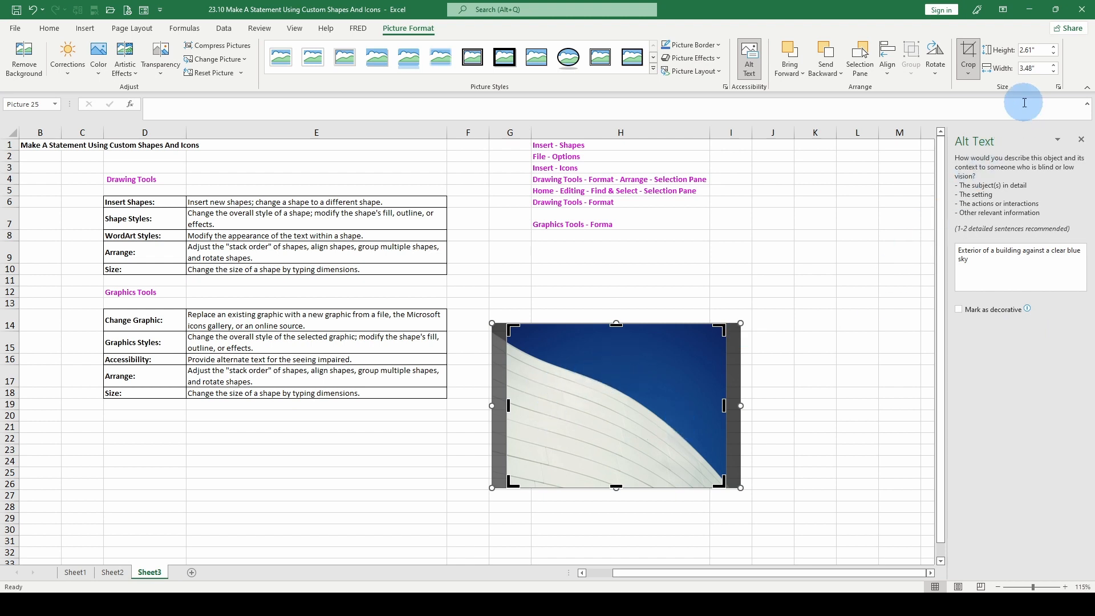
Change the building picture's crop to the 16:9 landscape aspect ratio
left_click(968, 73)
mouse_move(981, 121)
left_click(997, 308)
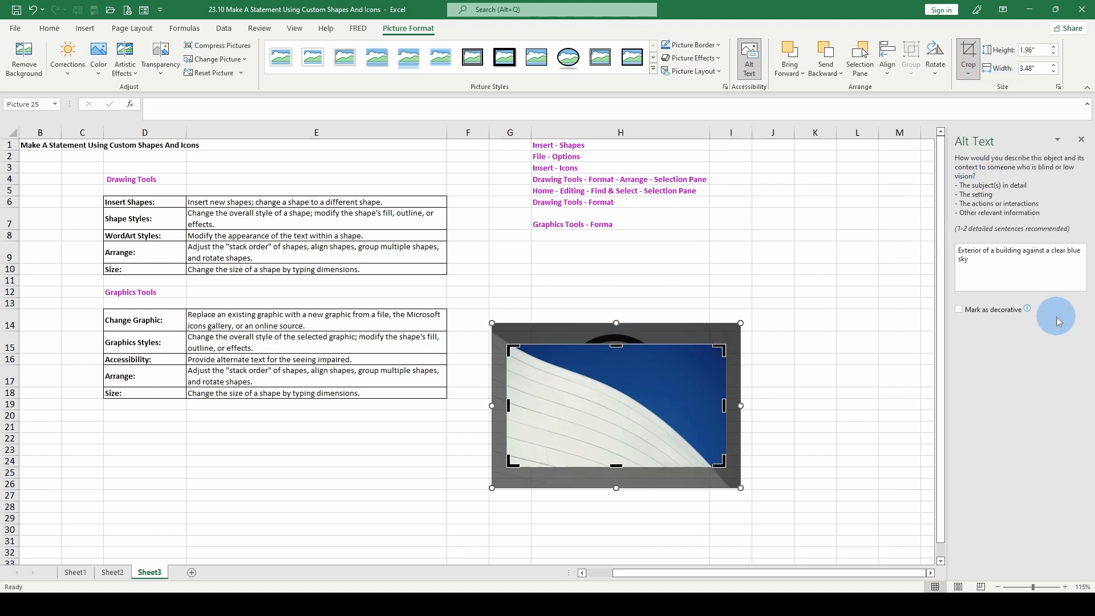
Apply the Fill crop option to the building picture and reopen the crop options
left_click(976, 161)
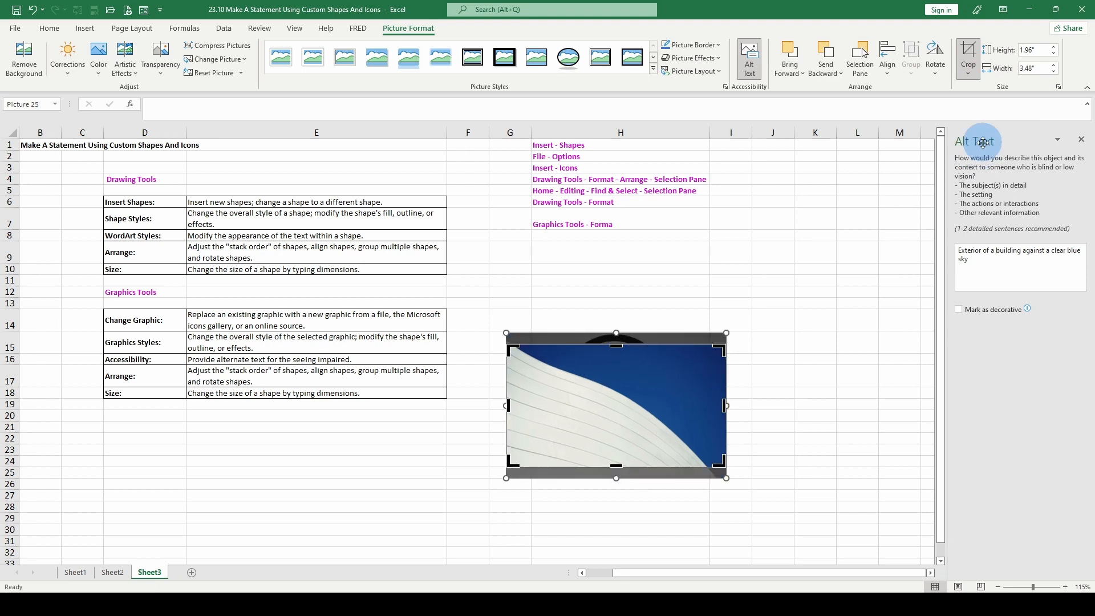
left_click(969, 72)
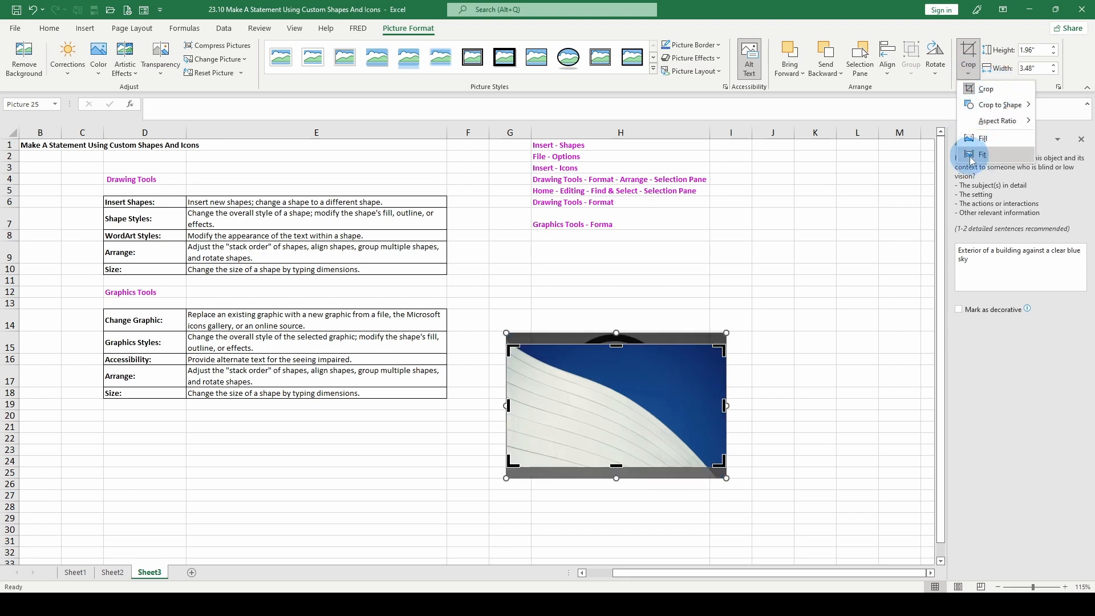